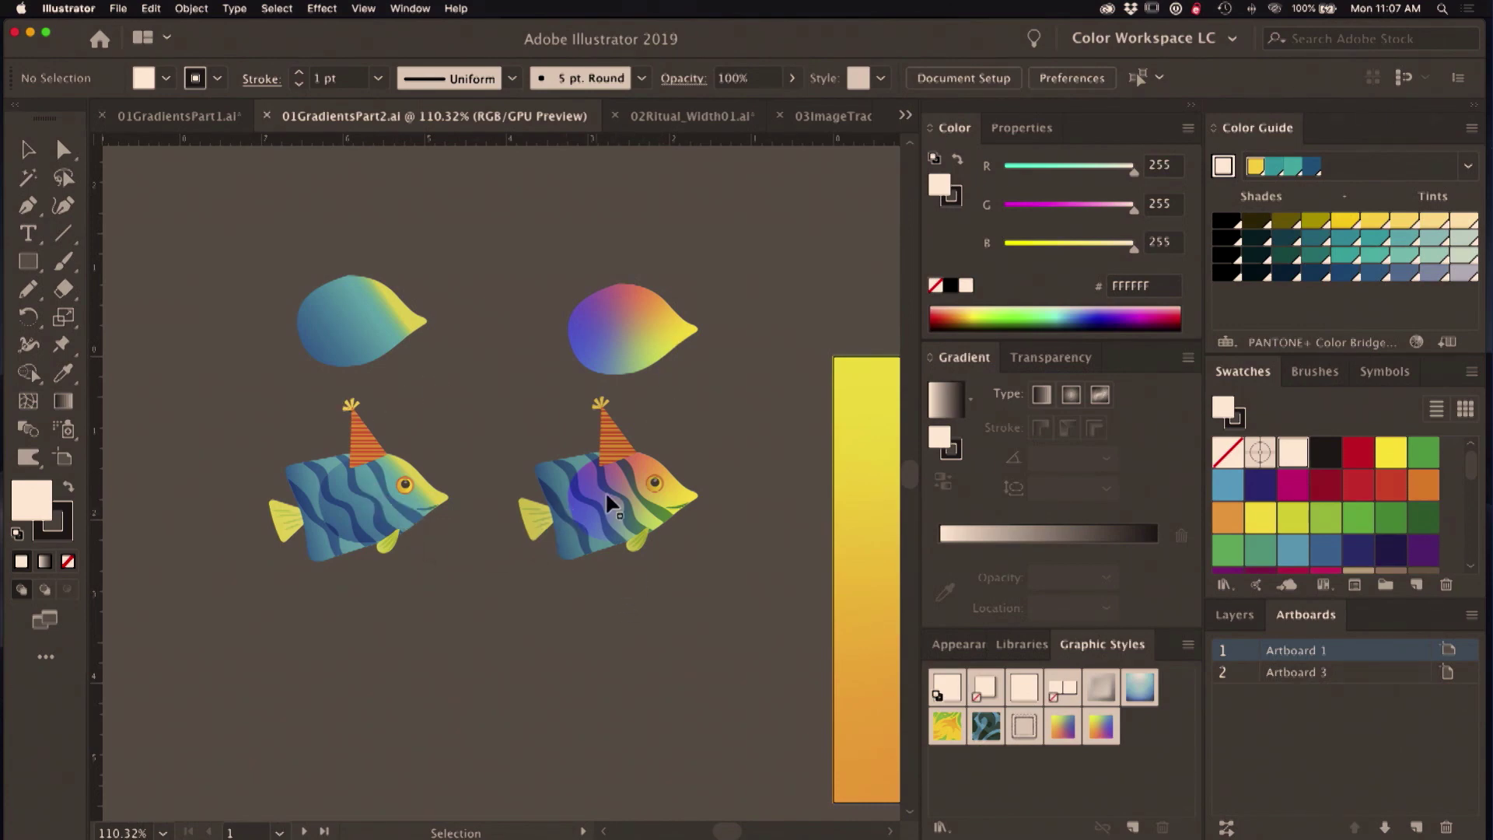
Step: Pan the canvas so the large yellow-orange-blue gradient rectangle fills the window
left_click_drag(721, 446, 20, 356)
Step: Enter freeform gradient editing on the rectangle, reposition a point, and turn the upper point red
left_click(754, 695)
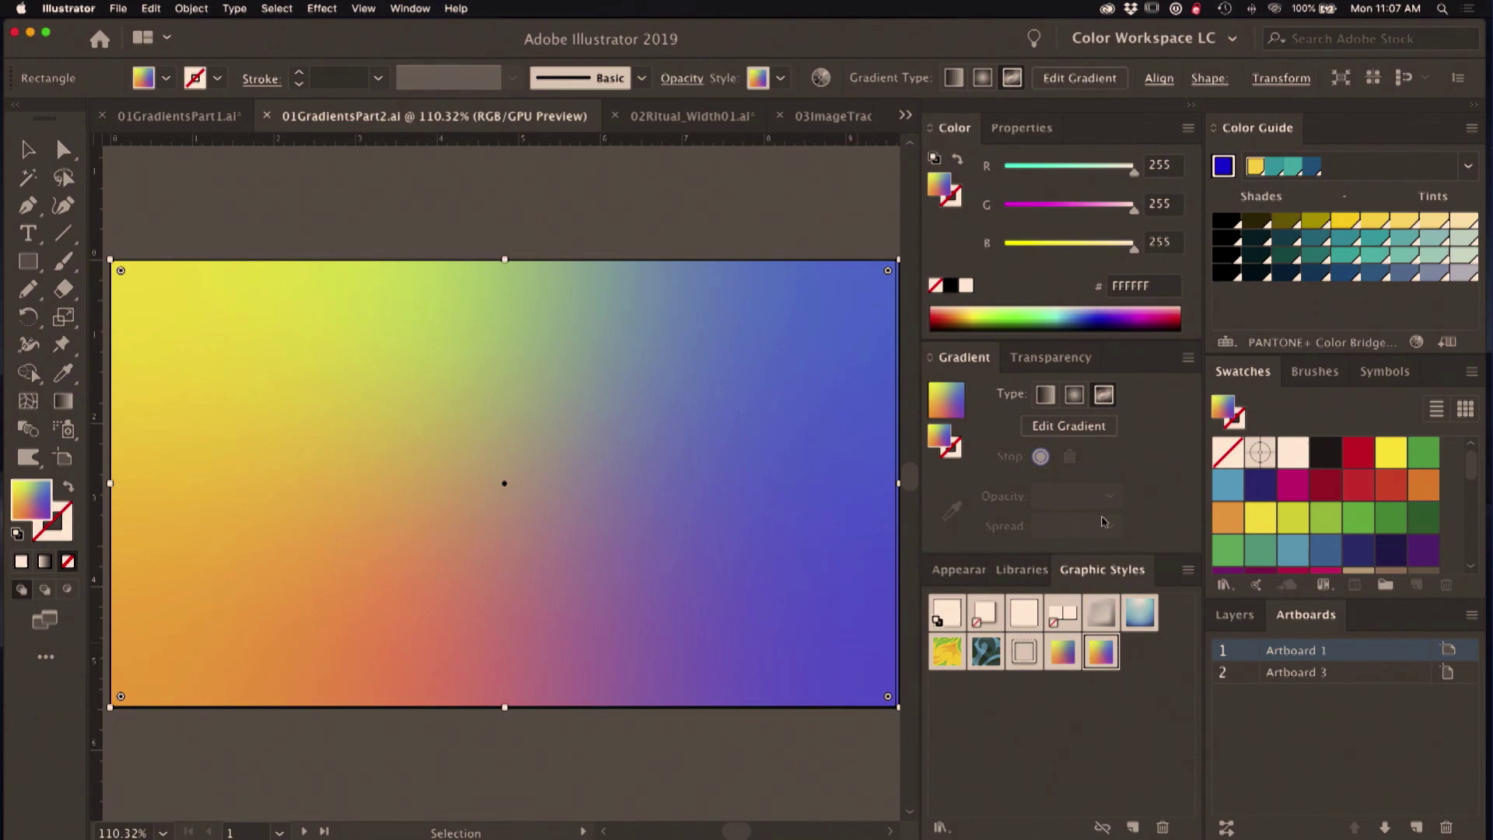
left_click(1080, 426)
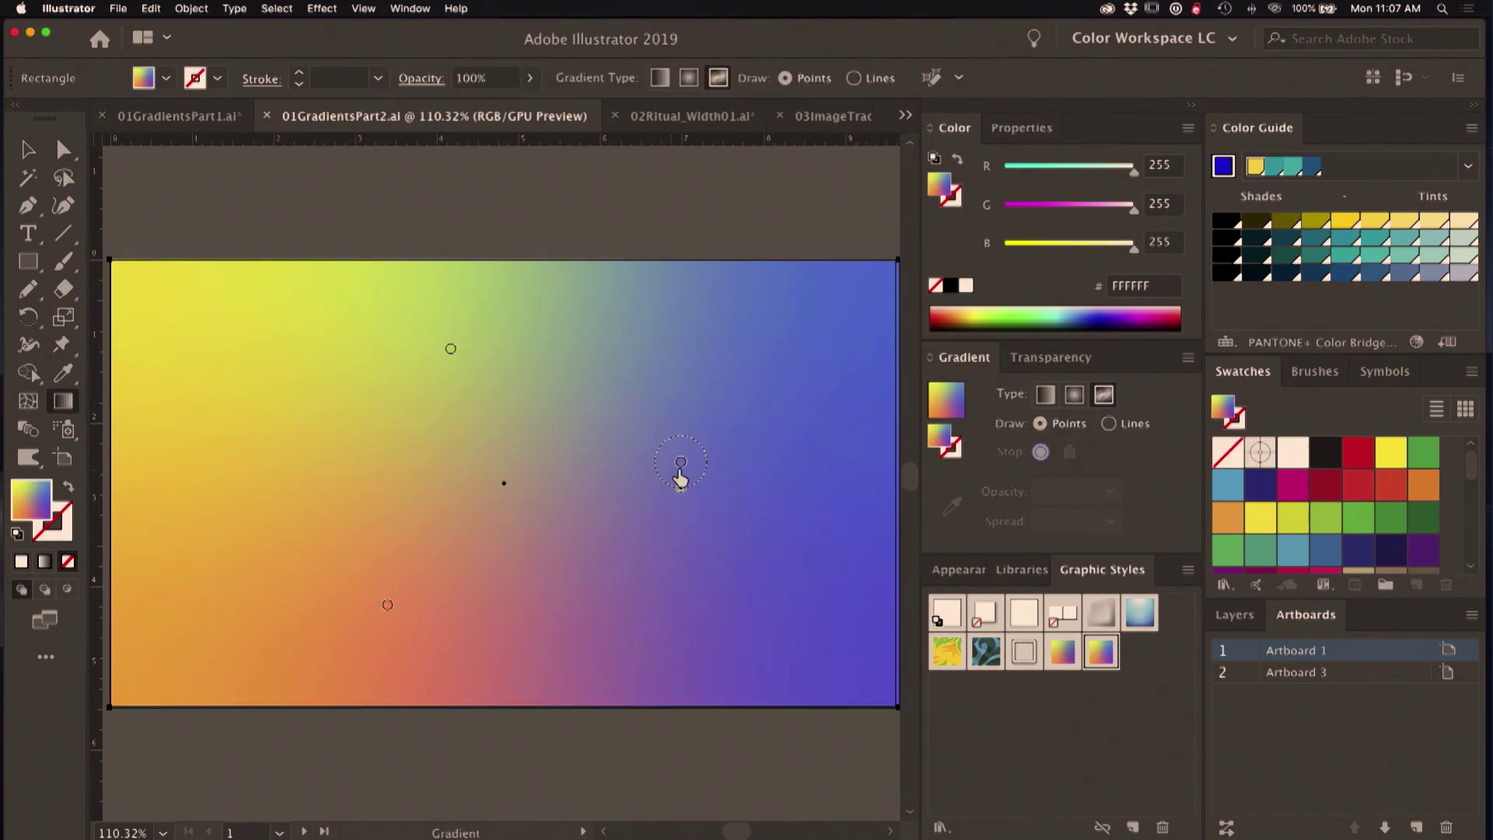
left_click_drag(681, 462, 681, 528)
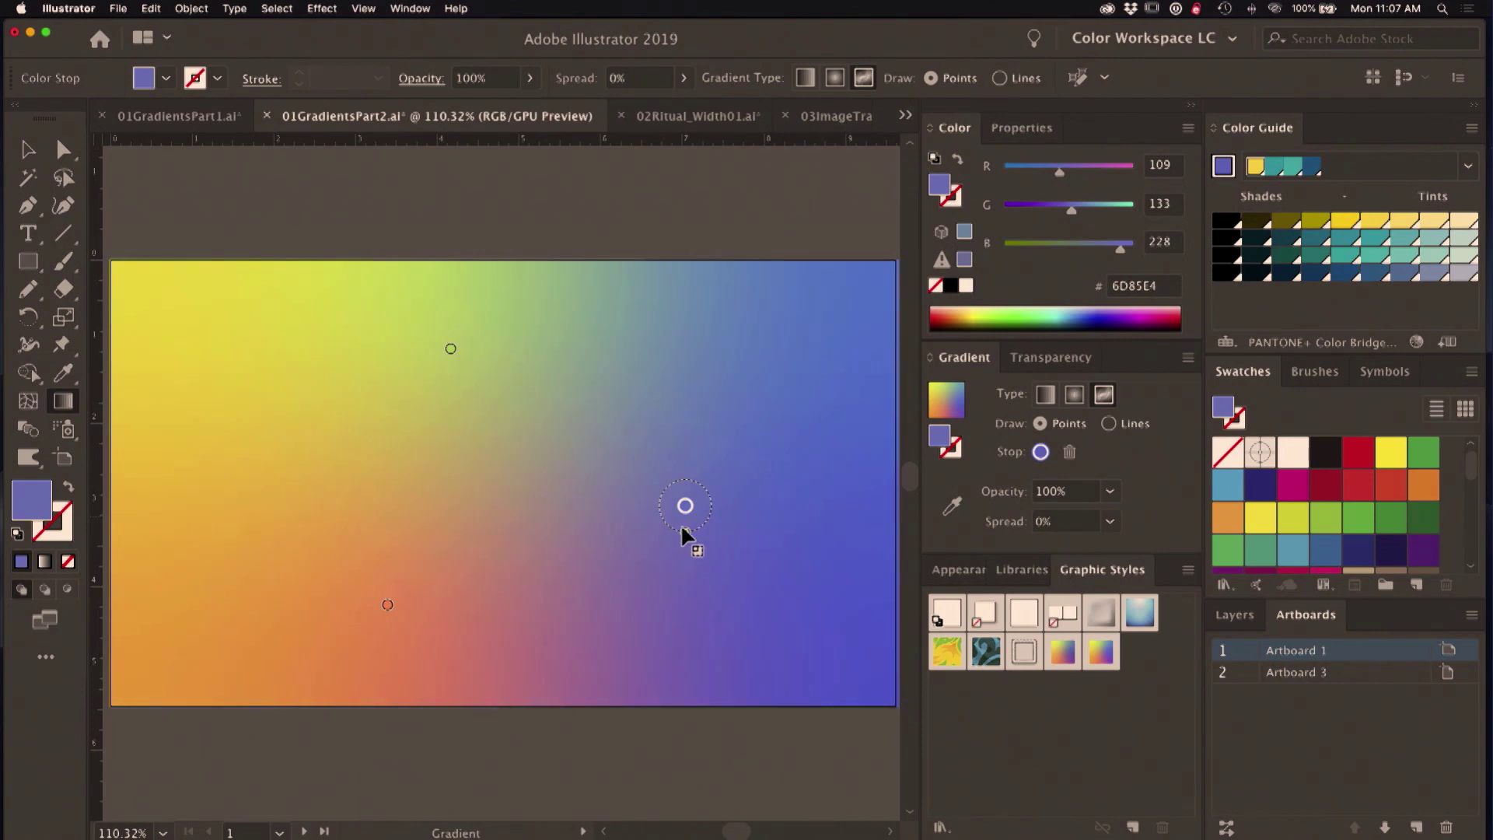
left_click(451, 350)
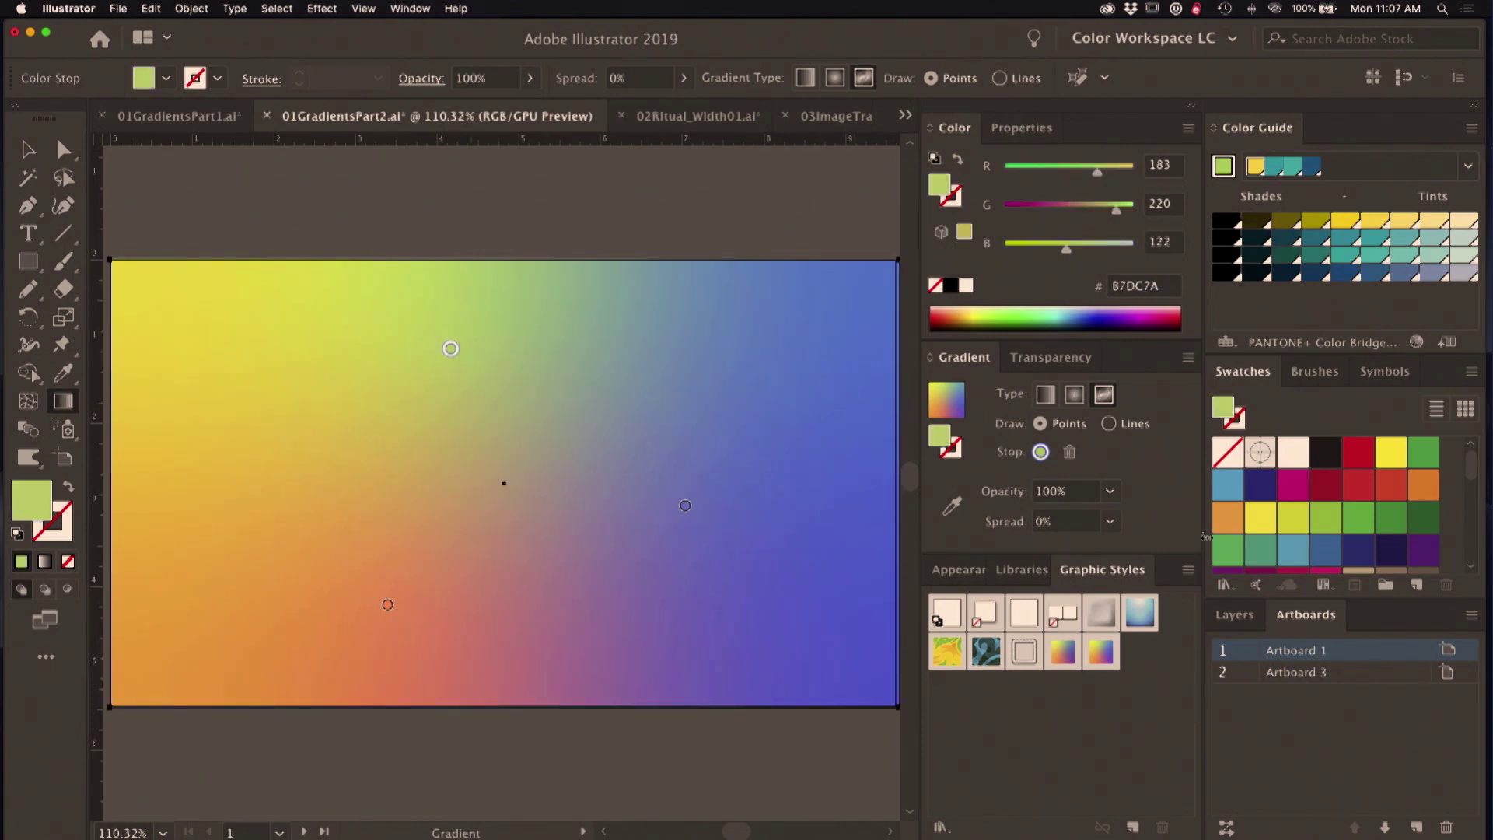
left_click_drag(1359, 487, 451, 349)
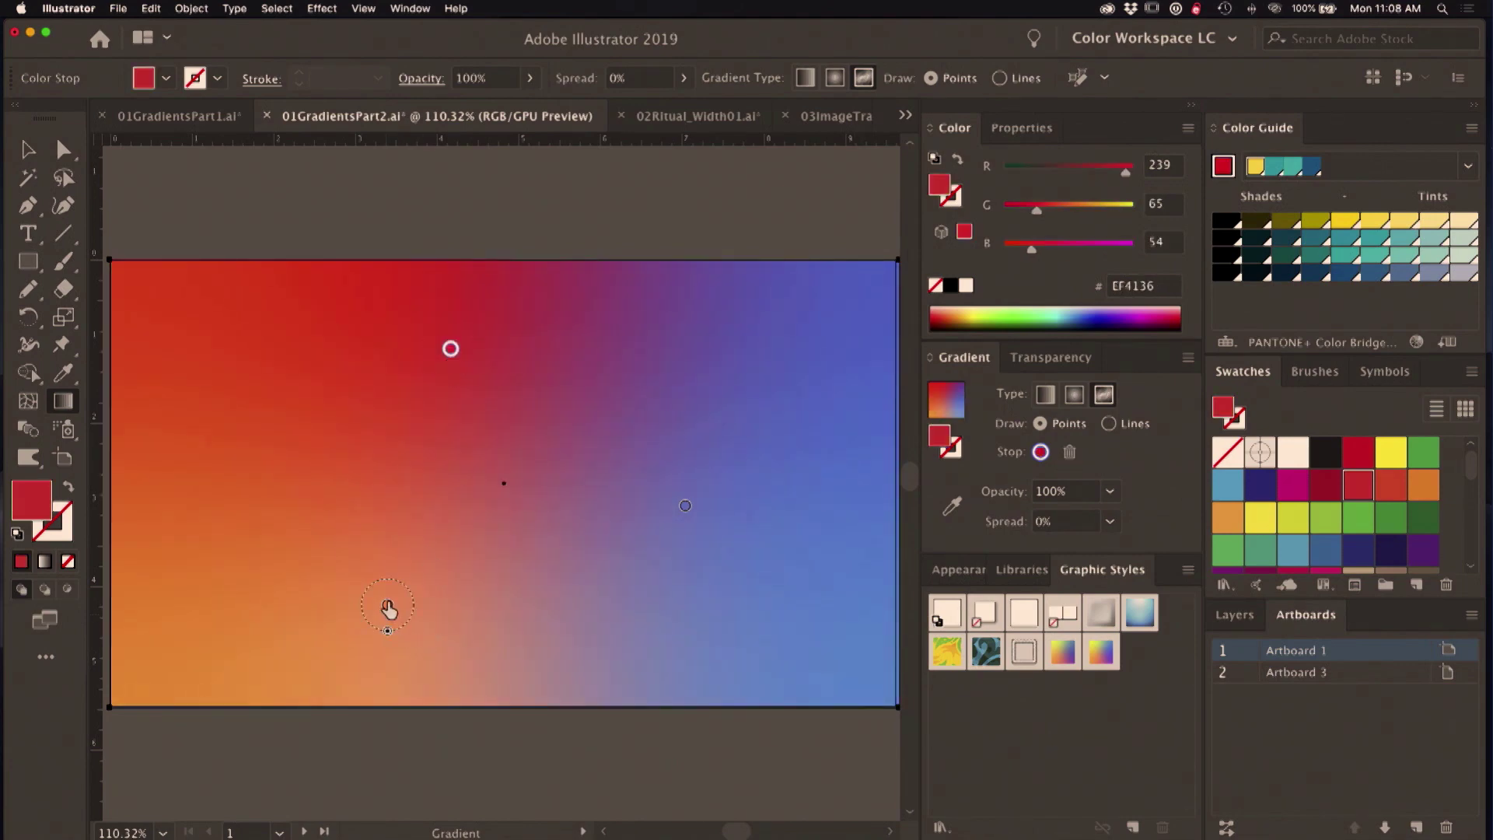
Step: Make the lower-left point pink near the bottom edge and move the blue point down-right
left_click(387, 607)
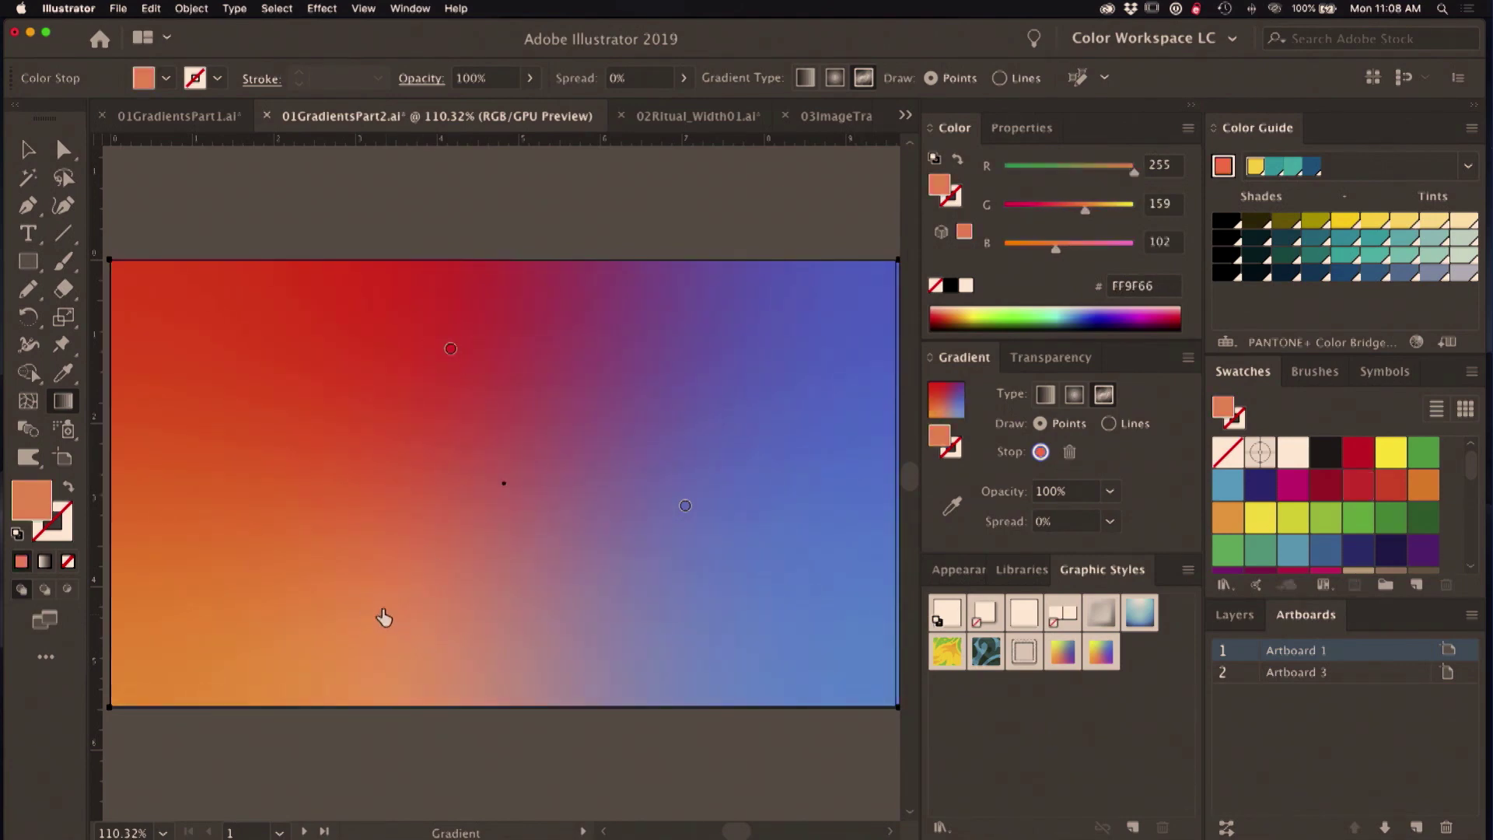
left_click_drag(384, 617, 371, 615)
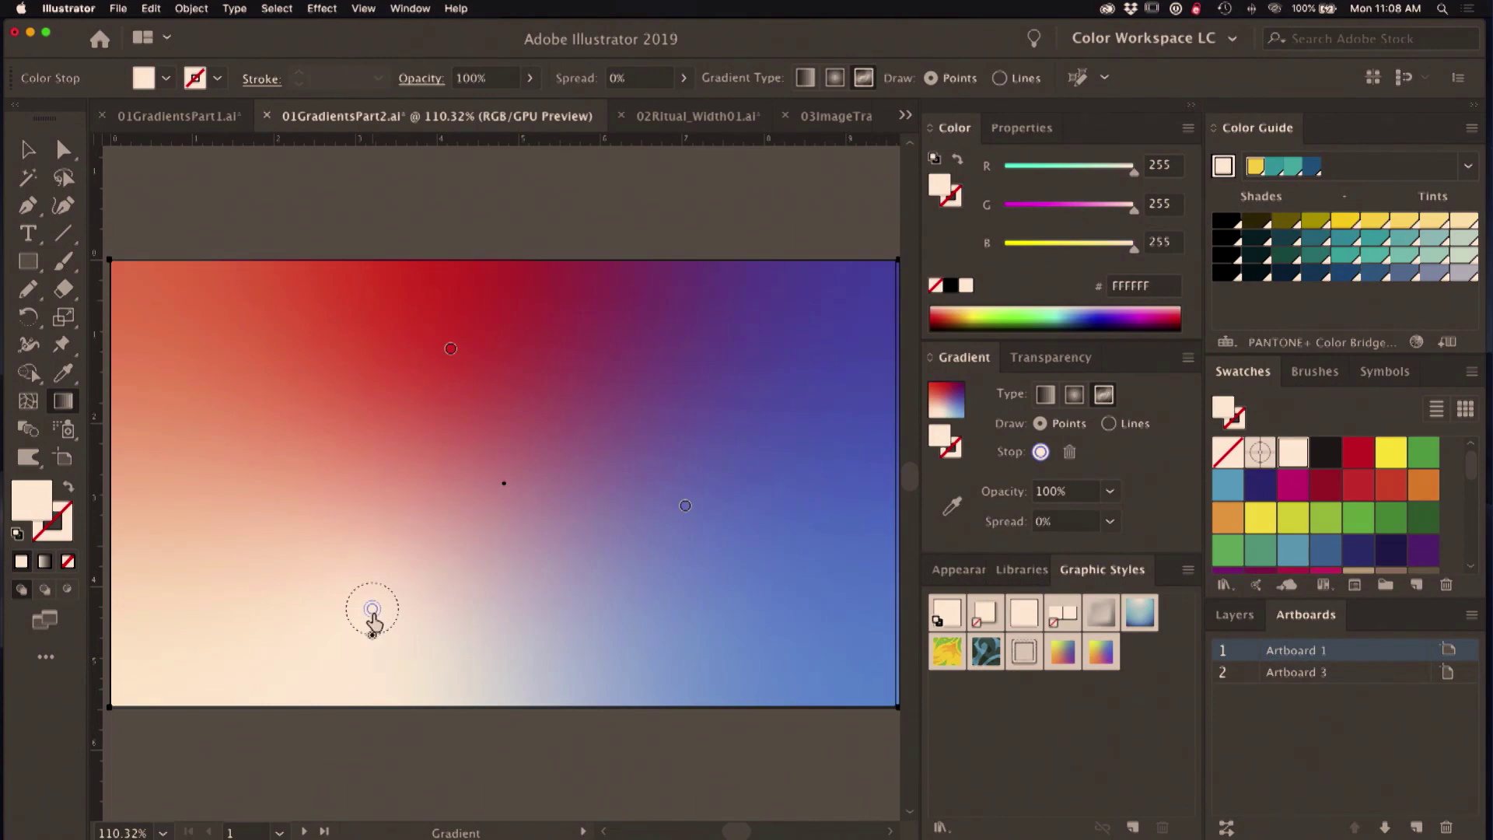
left_click_drag(1134, 211, 1102, 212)
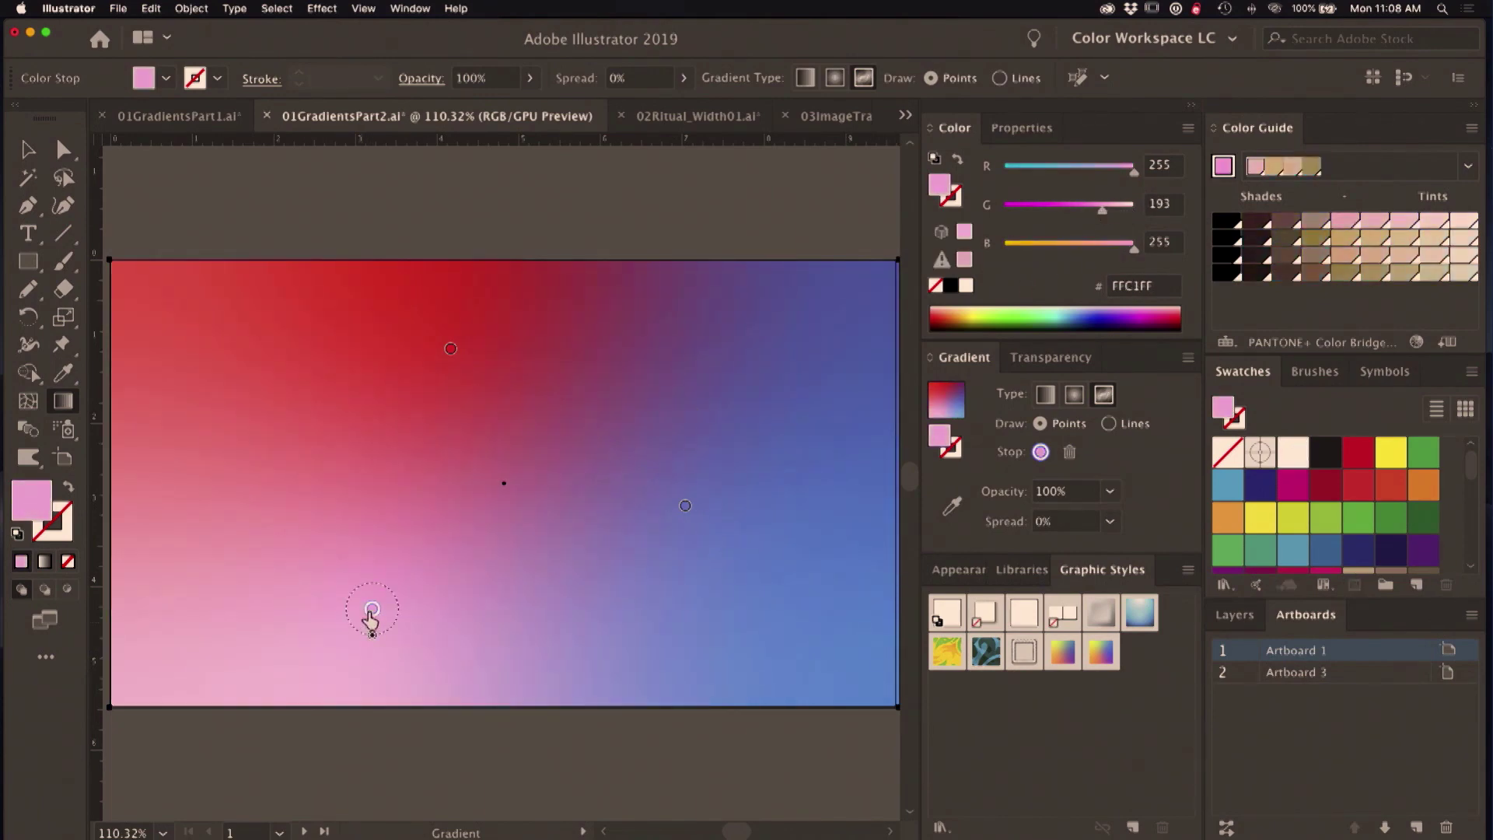
left_click_drag(372, 620, 371, 643)
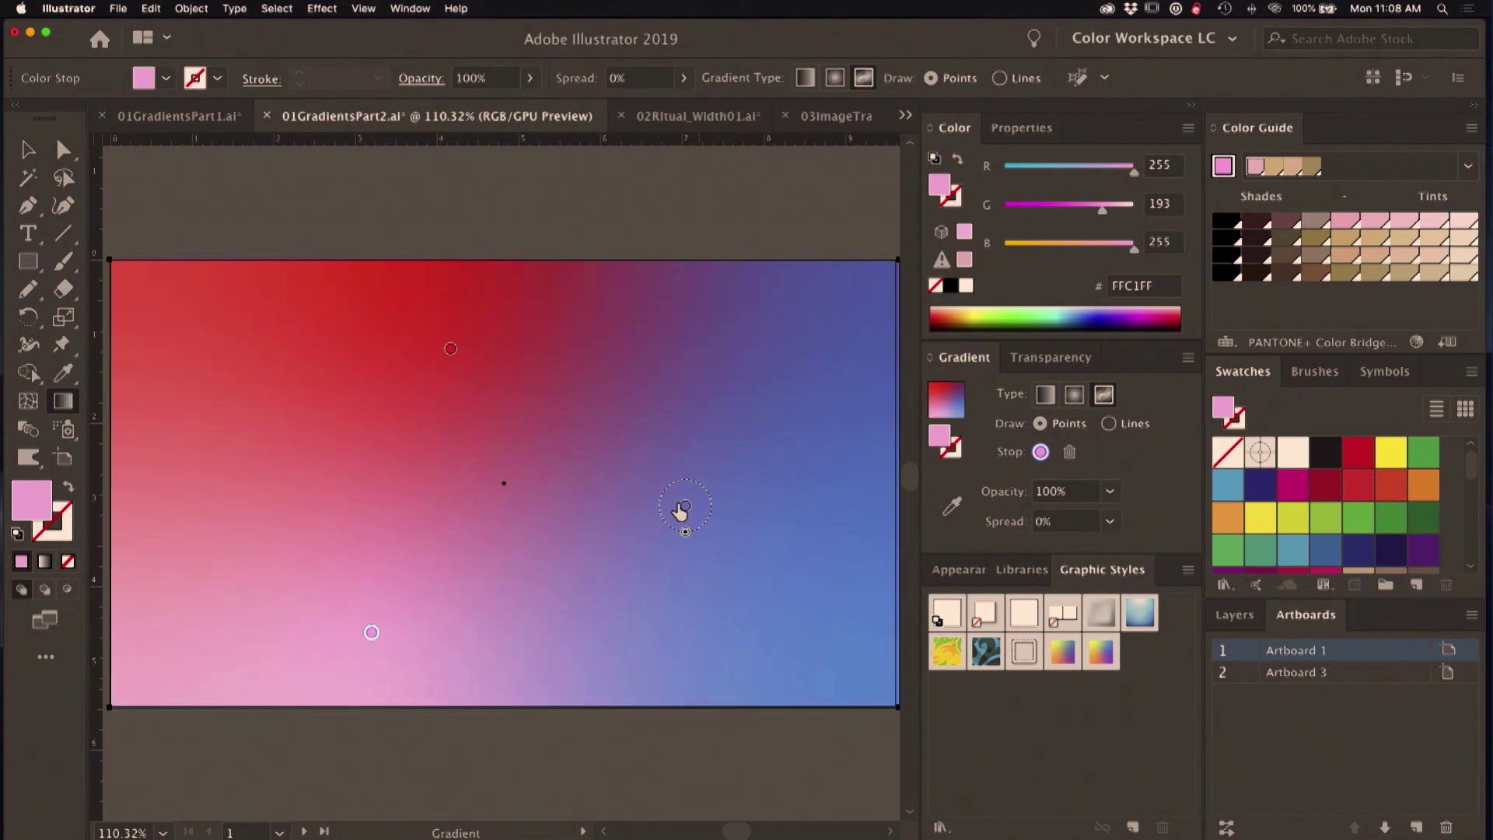
left_click_drag(685, 507, 739, 544)
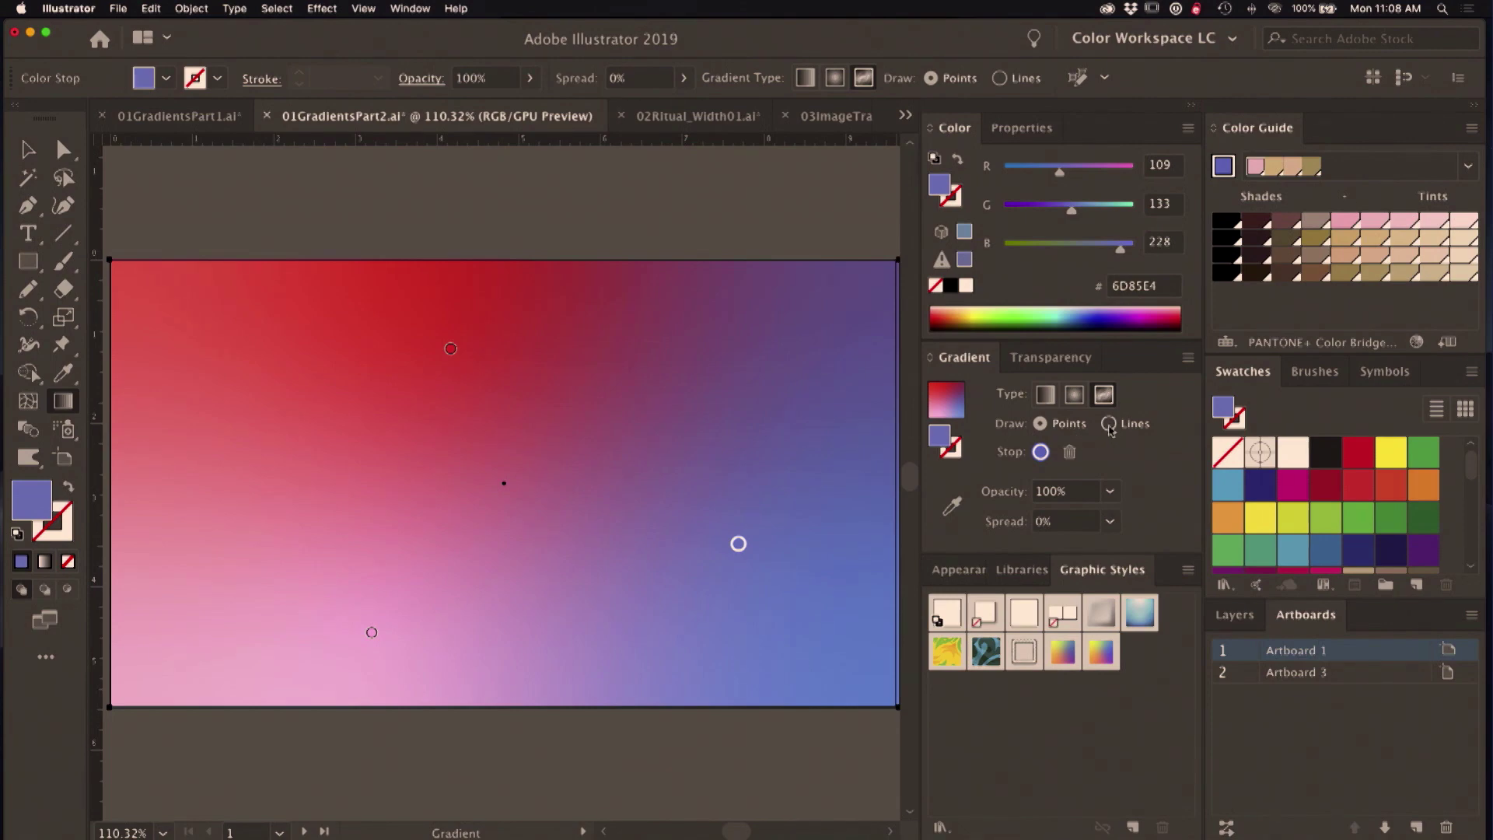
Step: In Lines mode, draw a curving line of eight cream stops from the right edge to the upper left
left_click(1109, 424)
left_click(855, 470)
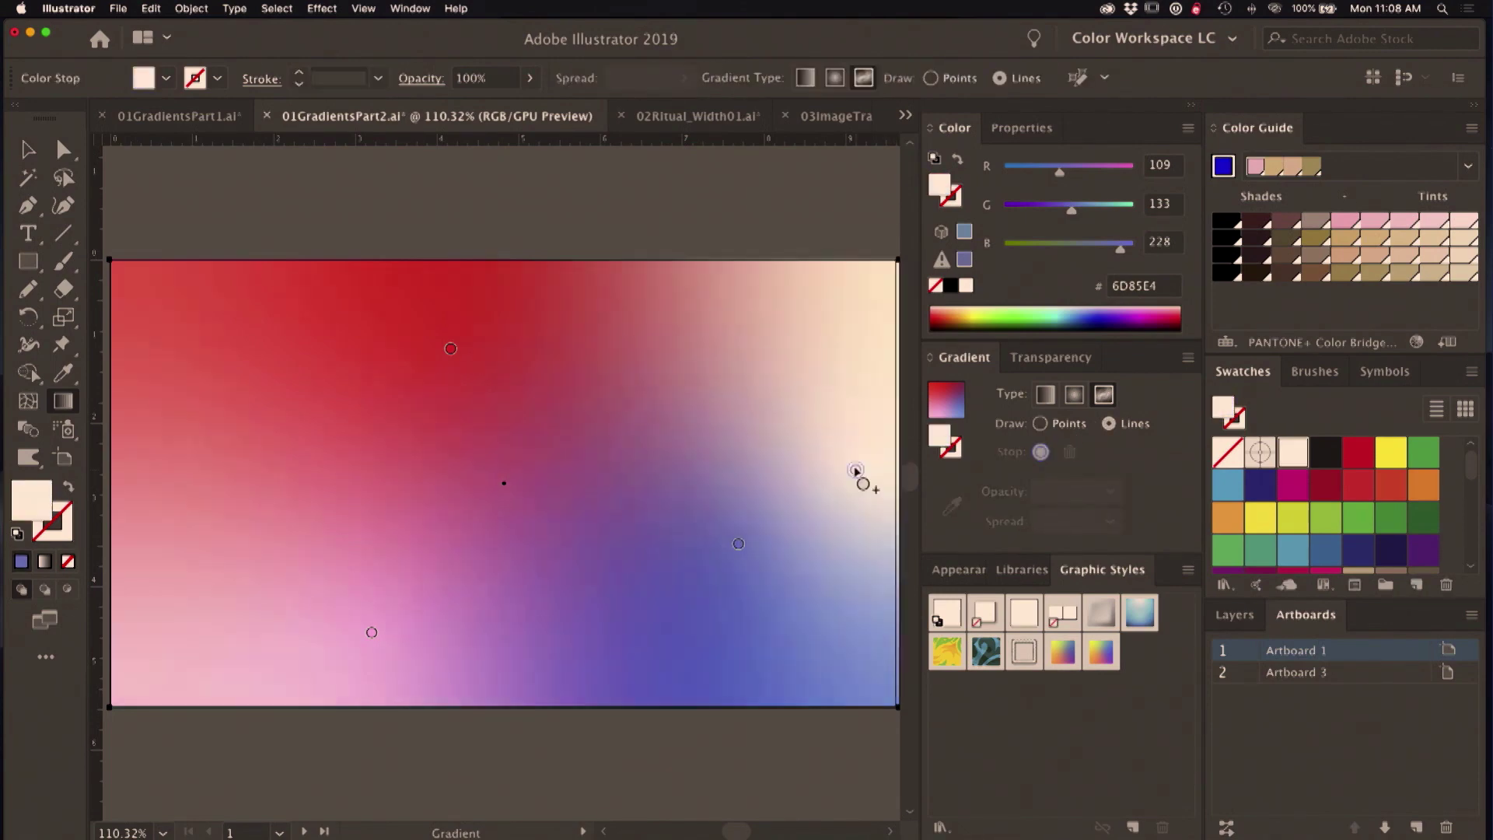
left_click(776, 400)
left_click(658, 410)
left_click(553, 445)
left_click(460, 533)
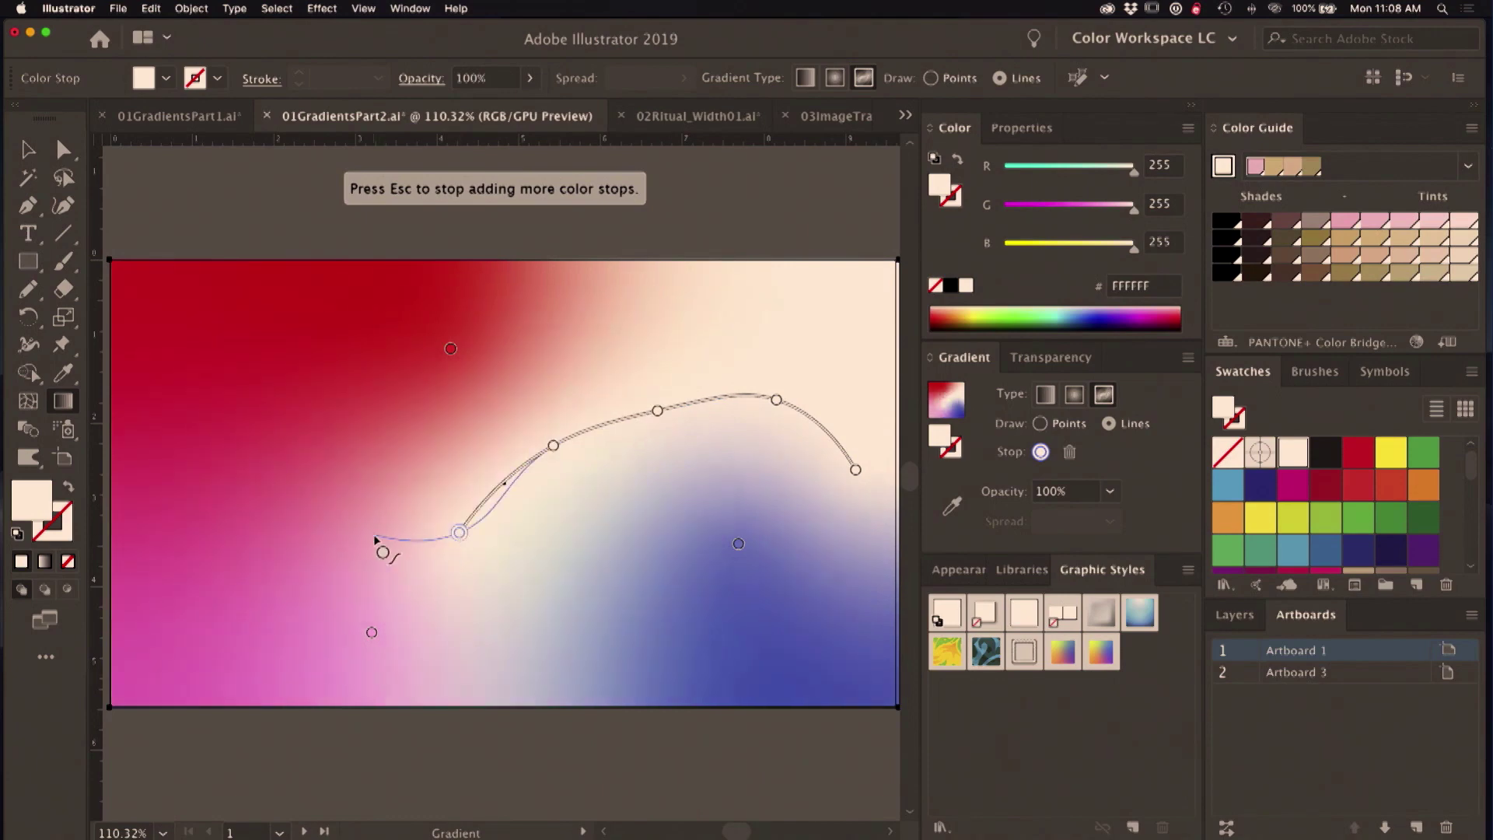
left_click(373, 535)
left_click(286, 490)
left_click(185, 403)
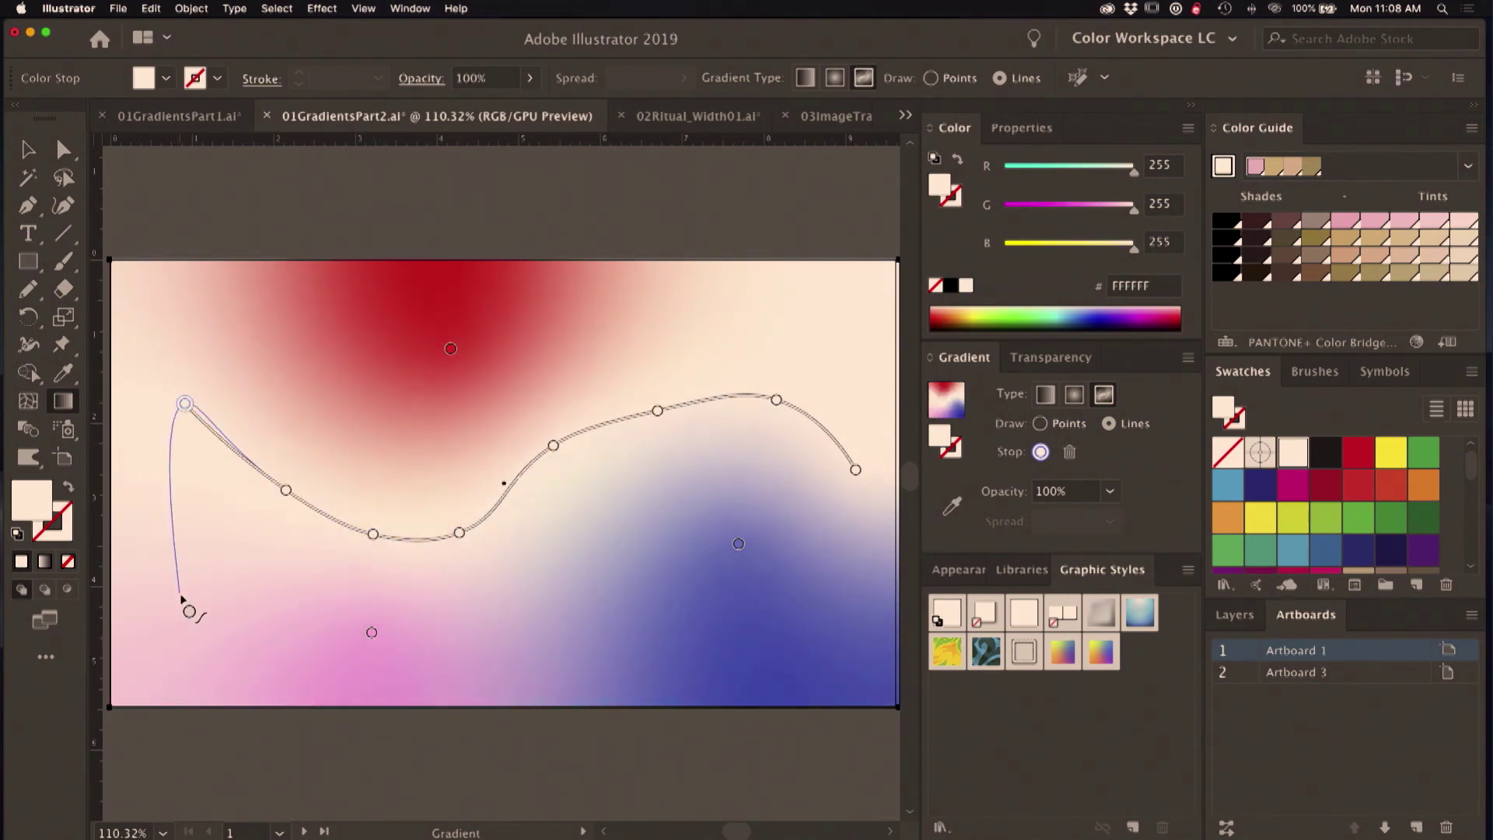
key("Escape")
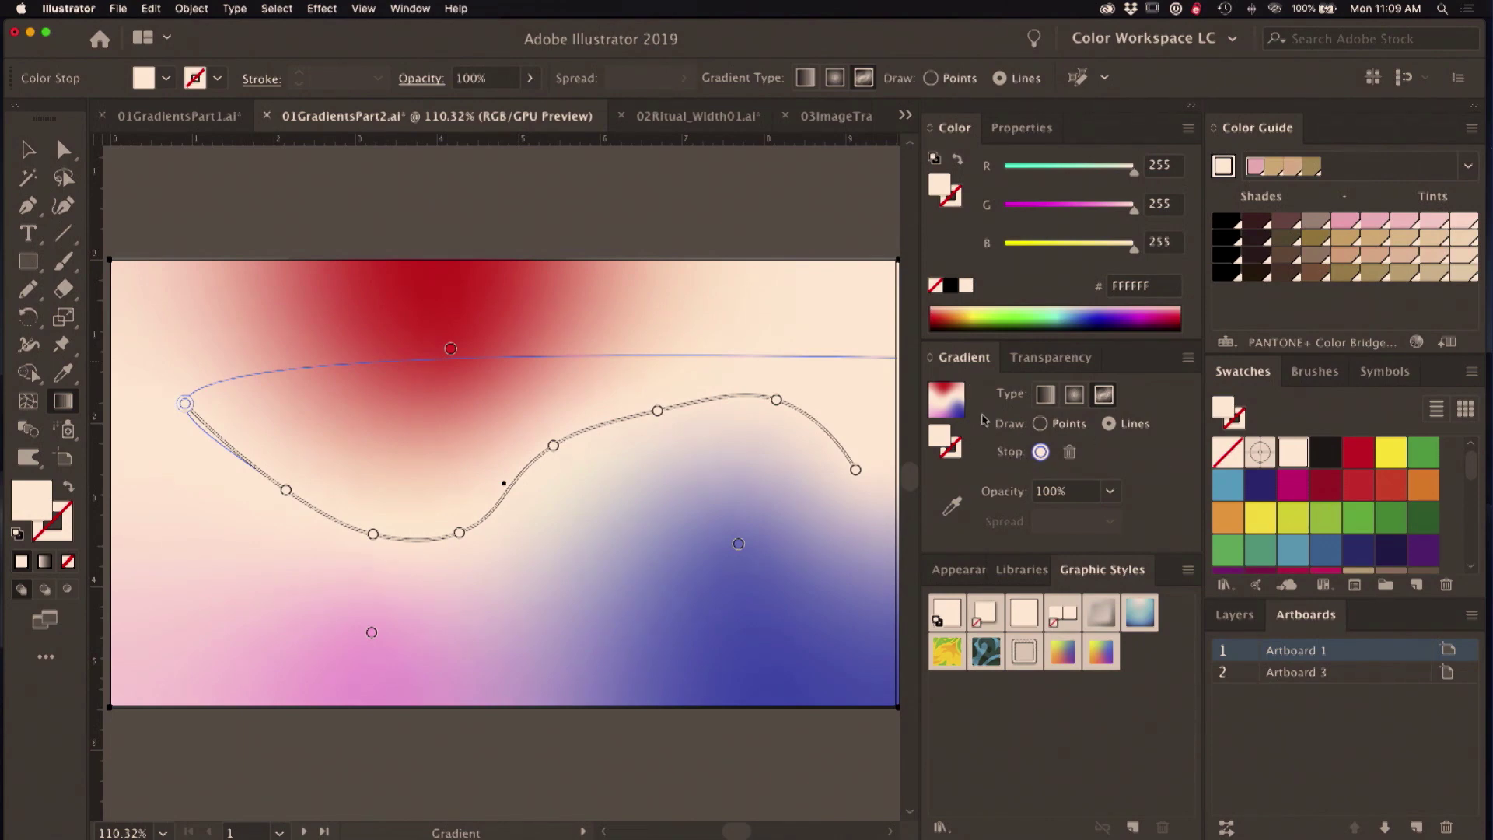
Step: Reselect the whole rectangle and save its wavy red-pink-blue gradient as a new graphic style
key("v")
left_click(550, 231)
key("g")
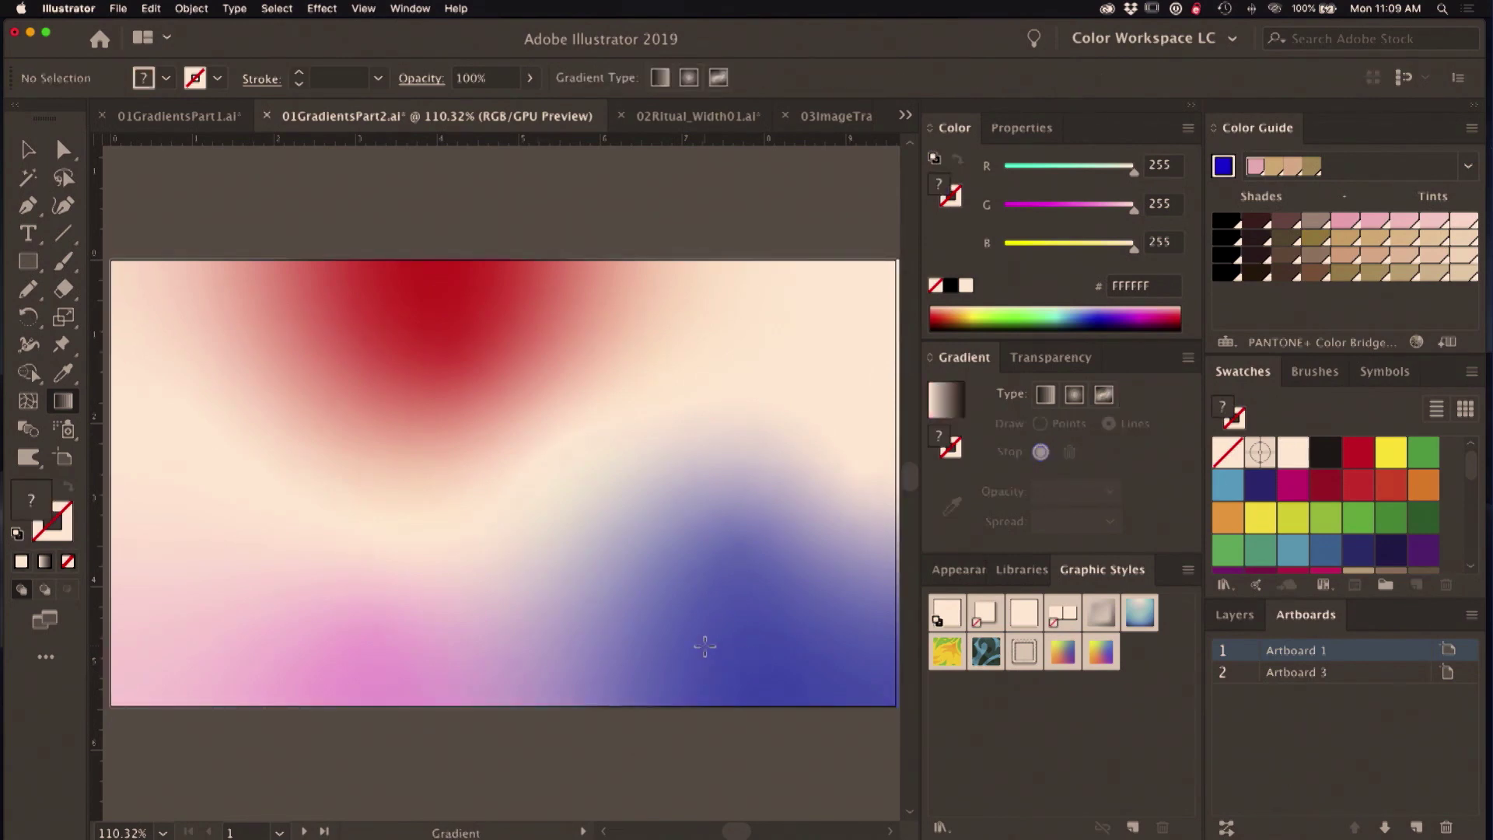
key("v")
left_click(702, 641)
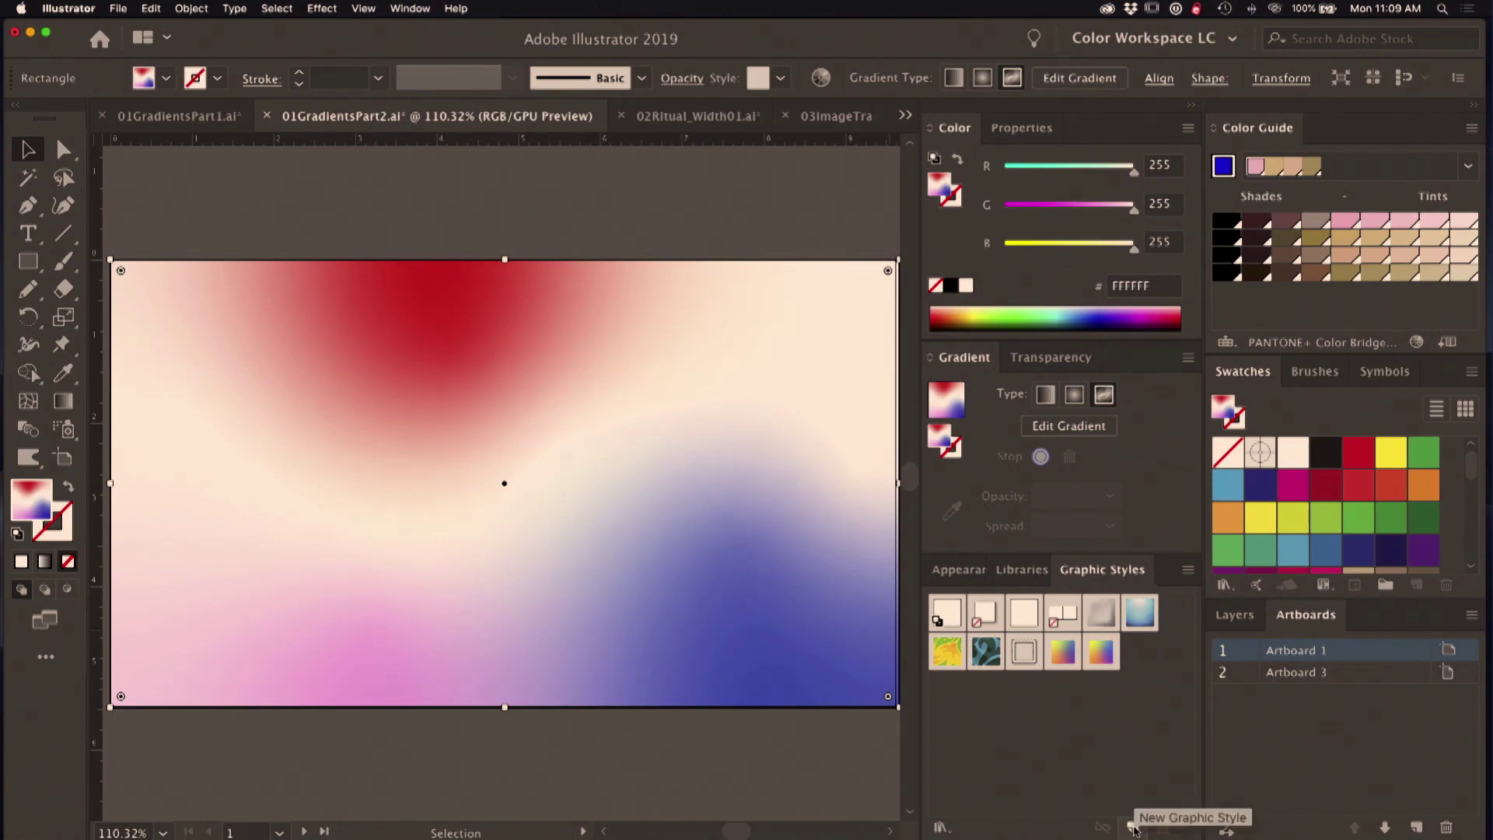
left_click(1133, 829)
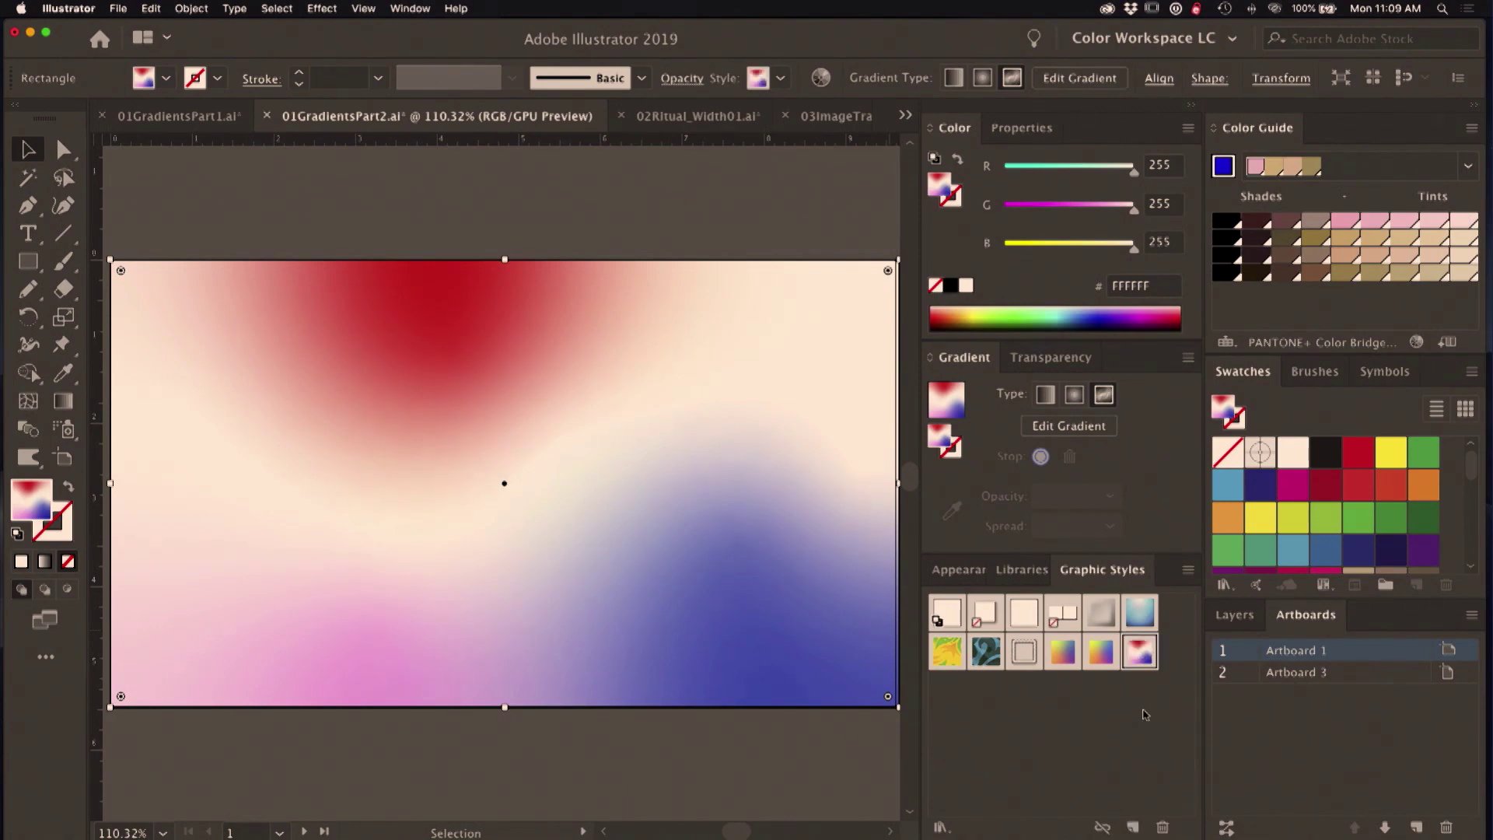
key("super+1")
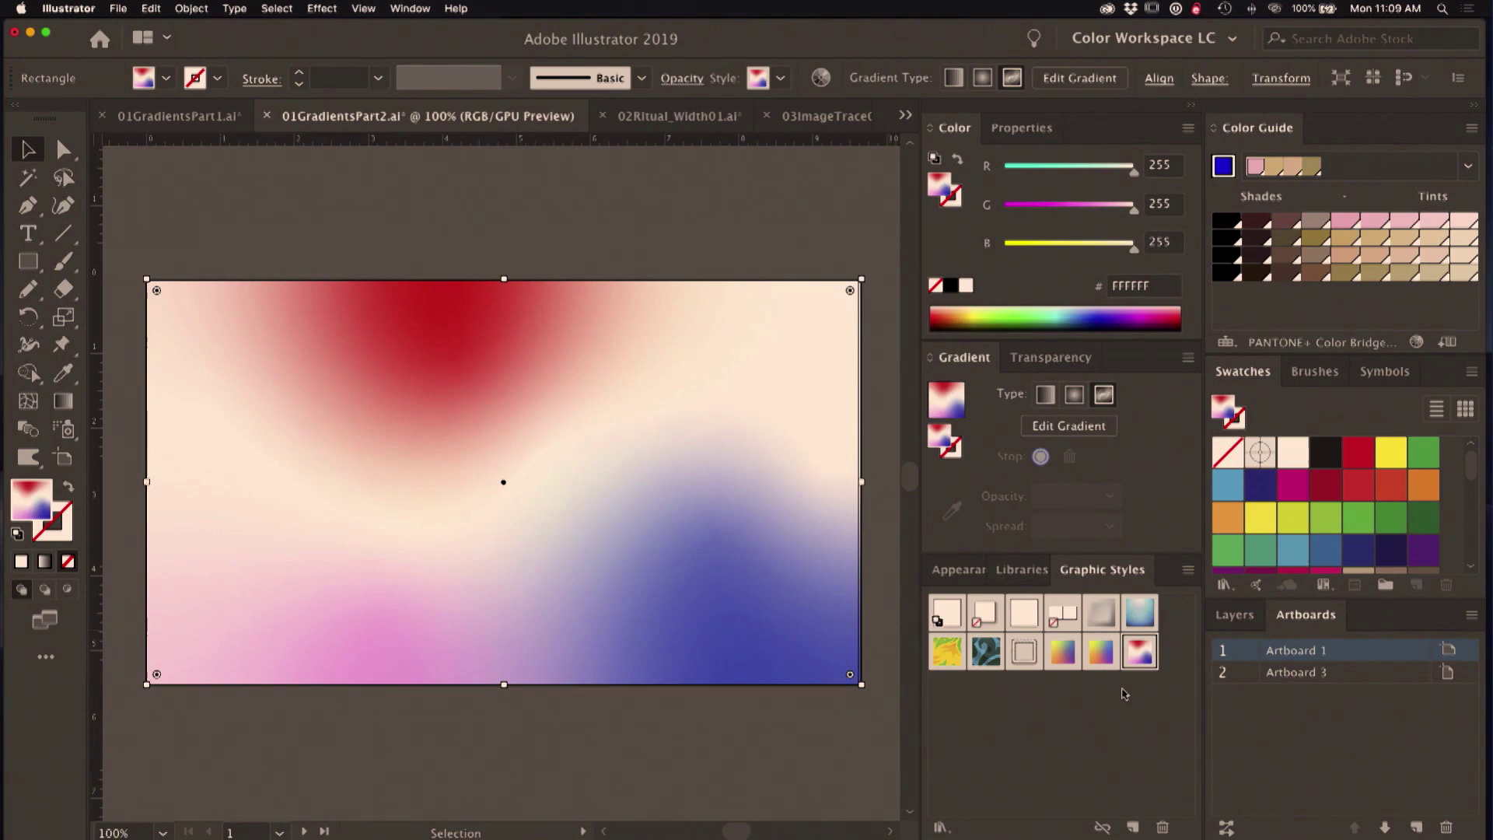
Step: Draw a red rectangle above the background, make it freeform gradient, then apply the yellow-orange-blue style
left_click_drag(622, 387, 639, 679)
key("m")
mouse_move(267, 205)
left_mouse_down()
mouse_move(603, 434)
mouse_move(801, 510)
left_mouse_up()
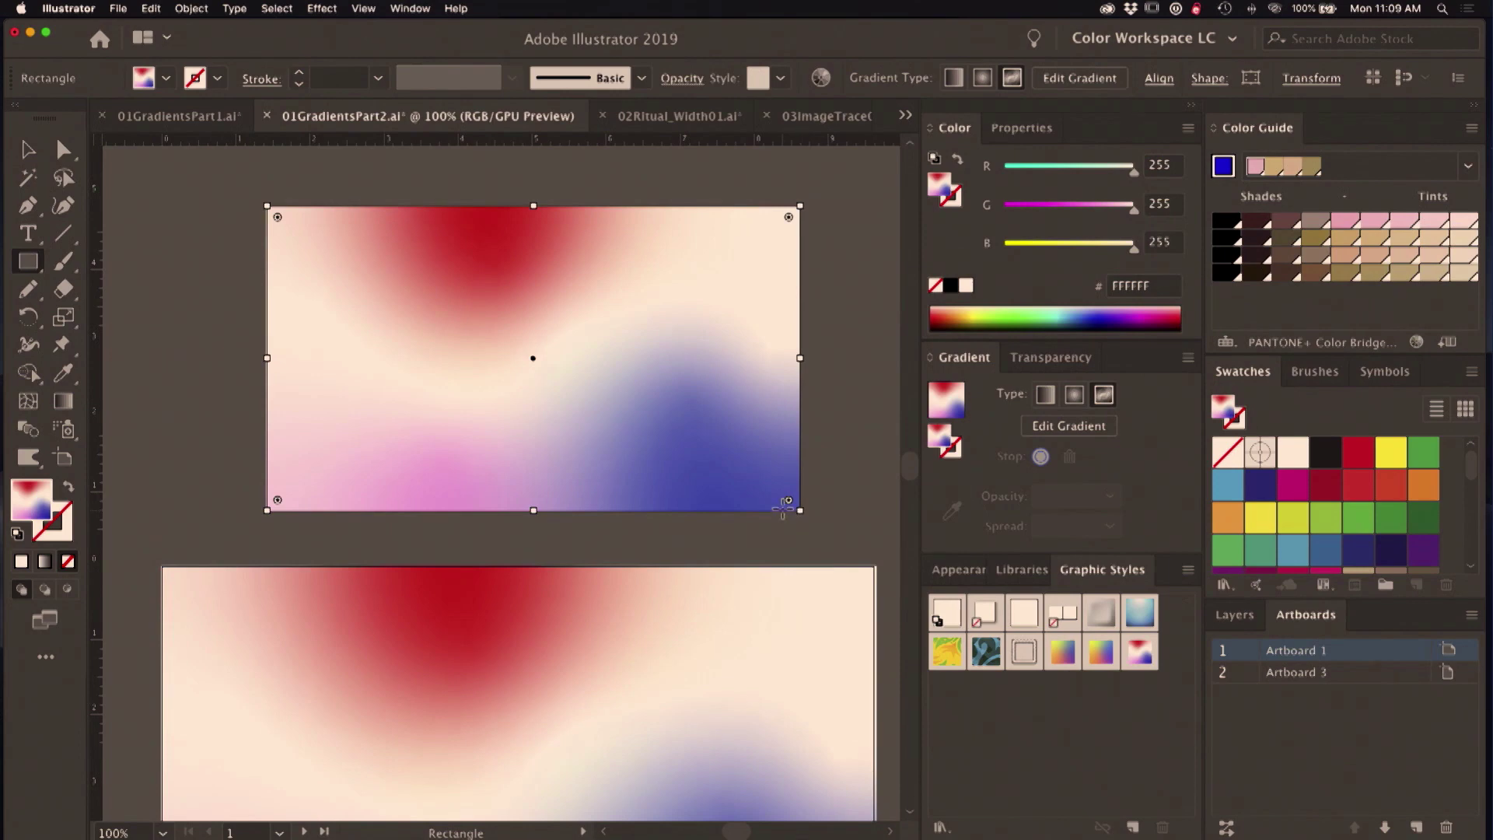
left_click(1391, 486)
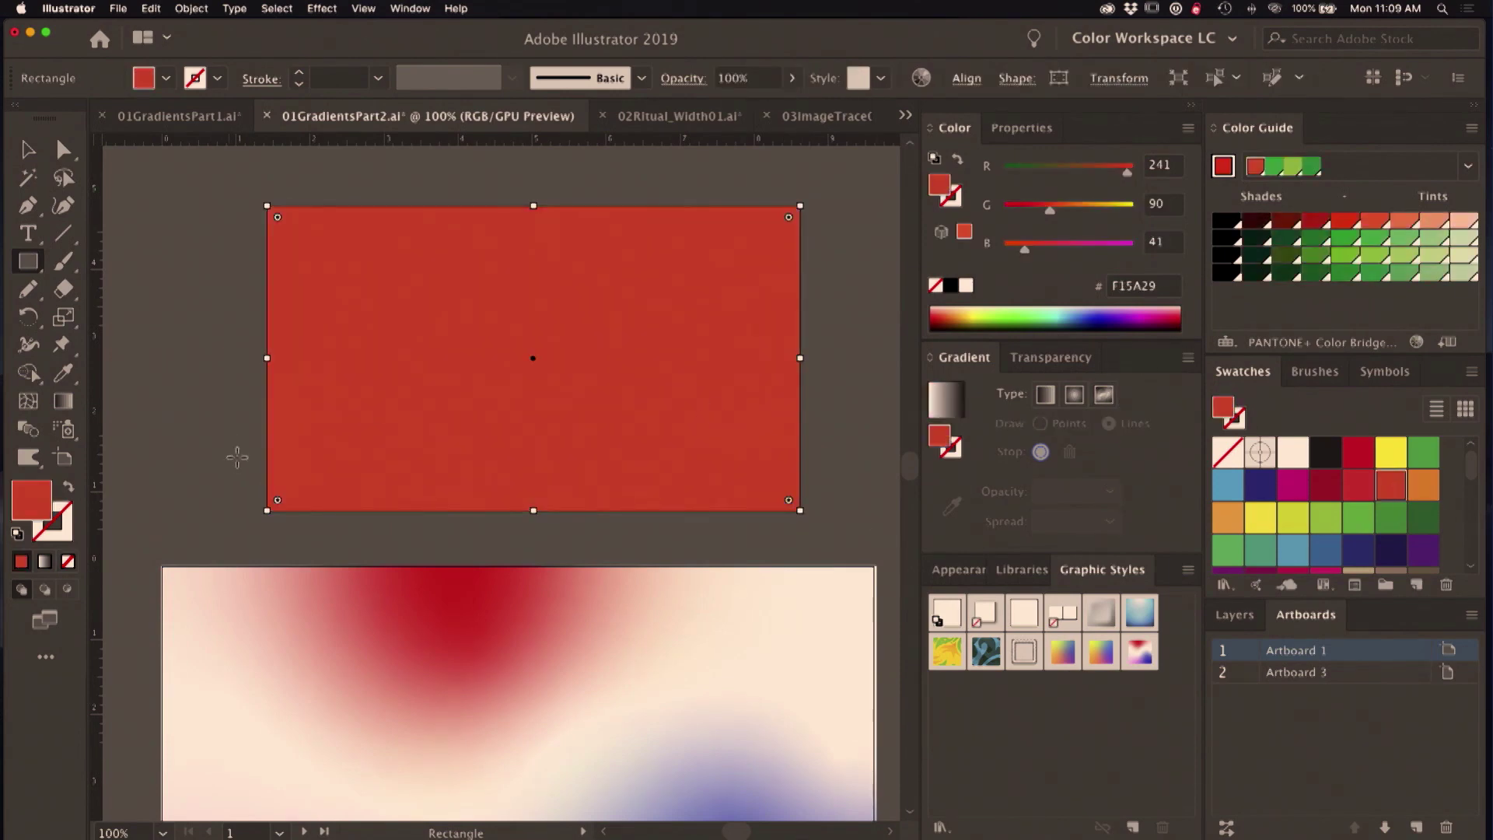
left_click(1104, 396)
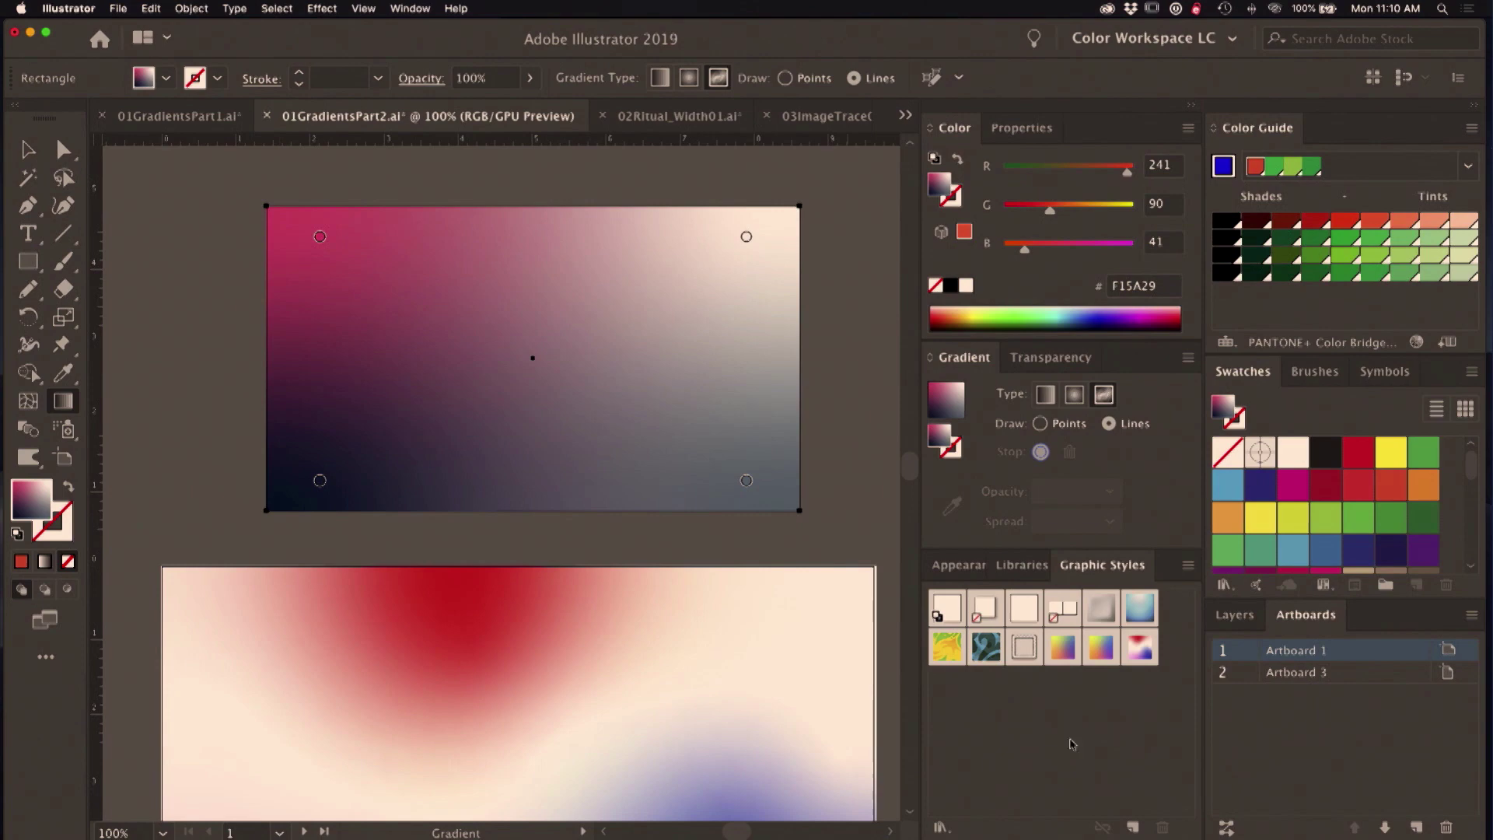
left_click(1064, 649)
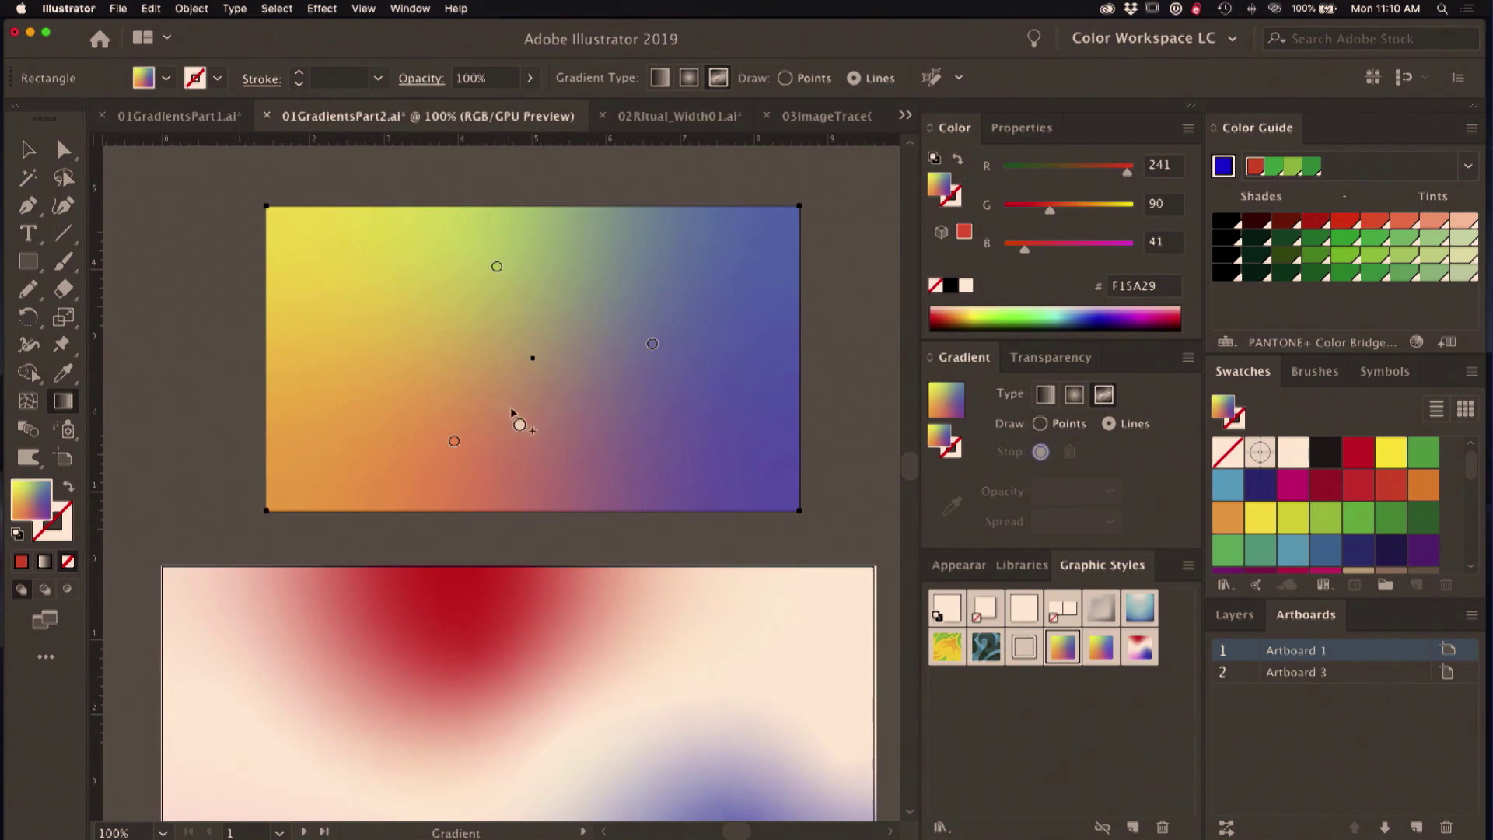
Step: Pan to the astronaut poster and select its radial dark-blue background to view its gradient controls
key("v")
left_click(860, 410)
left_click_drag(746, 597, 238, 547)
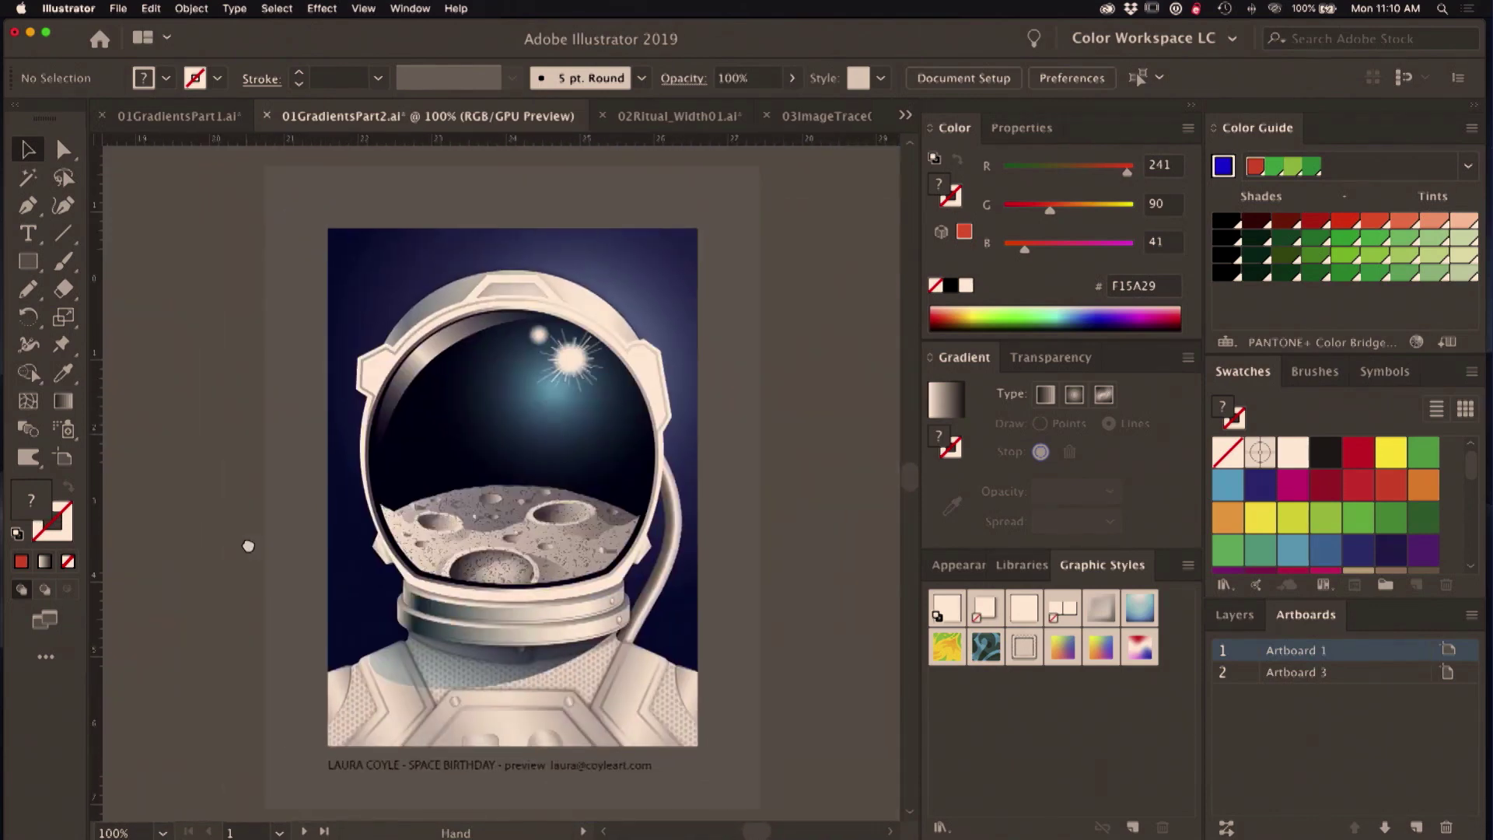
left_click(696, 269)
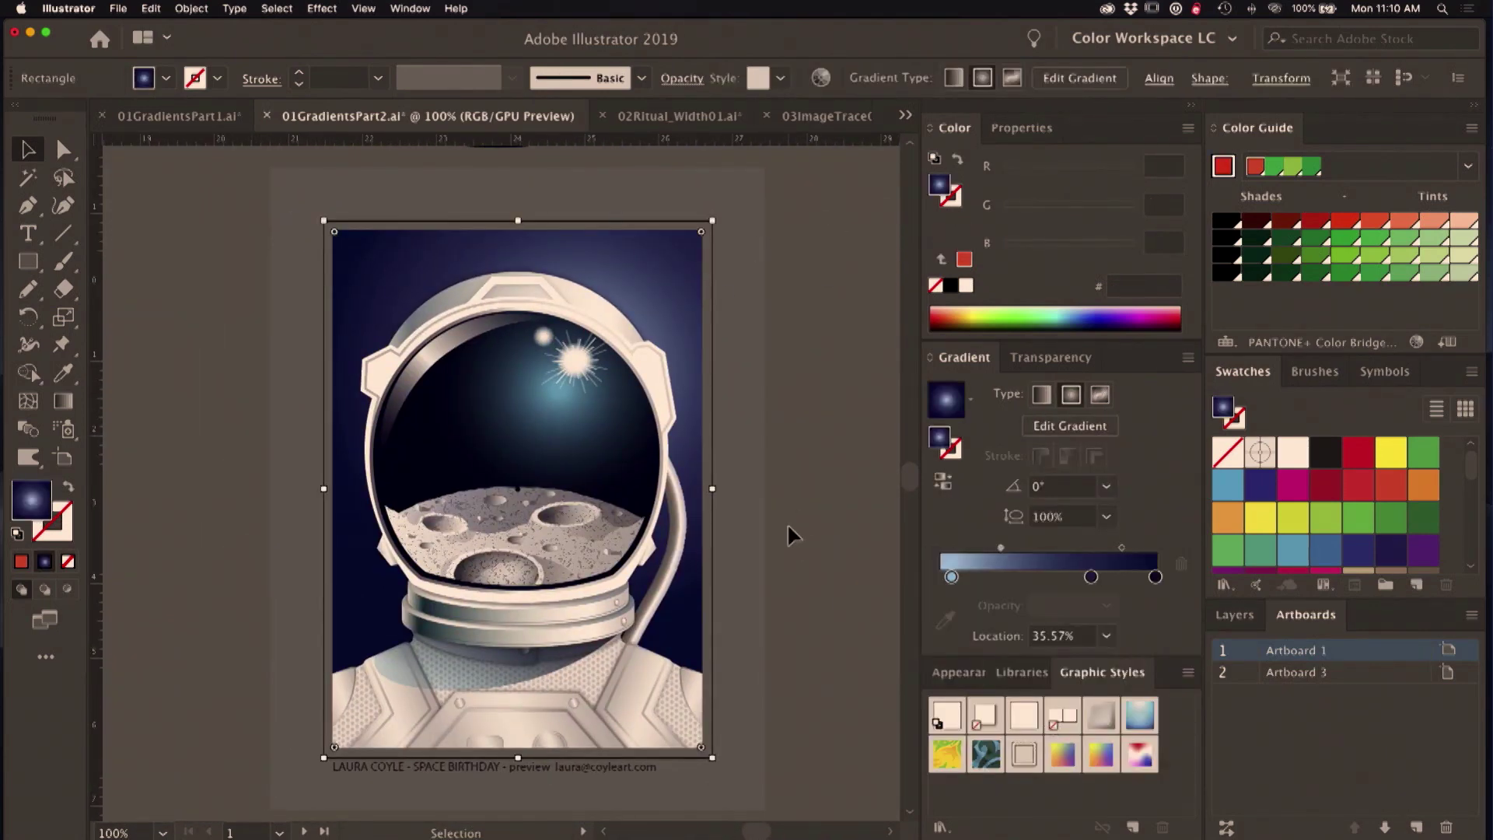
key("g")
Step: Deselect, pan to the poster copy, and select its teal-blue-purple freeform background rectangle
key("v")
key("super+shift+a")
left_click_drag(450, 585, 895, 619)
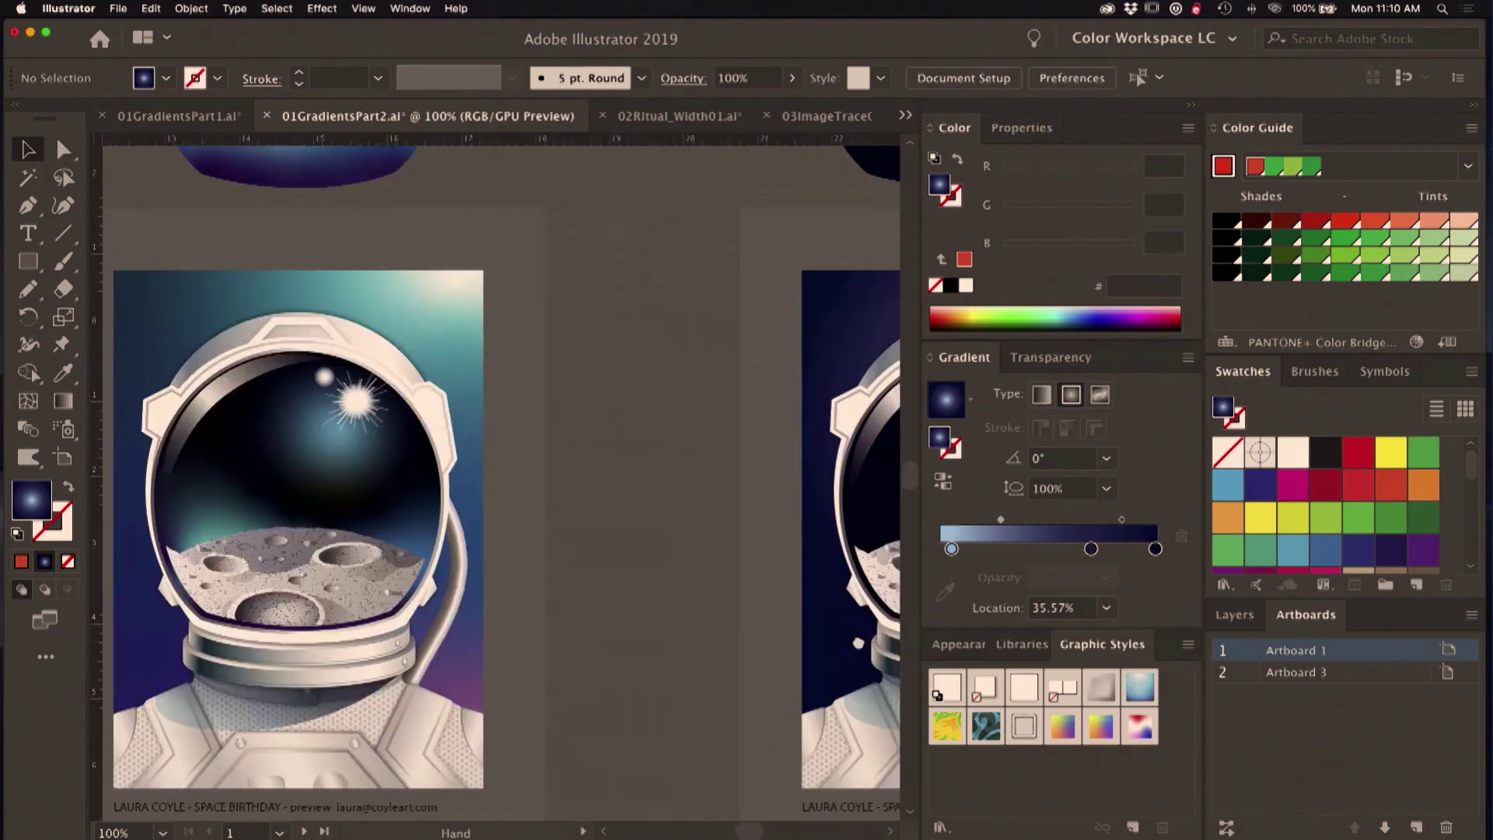
left_click_drag(534, 650, 778, 628)
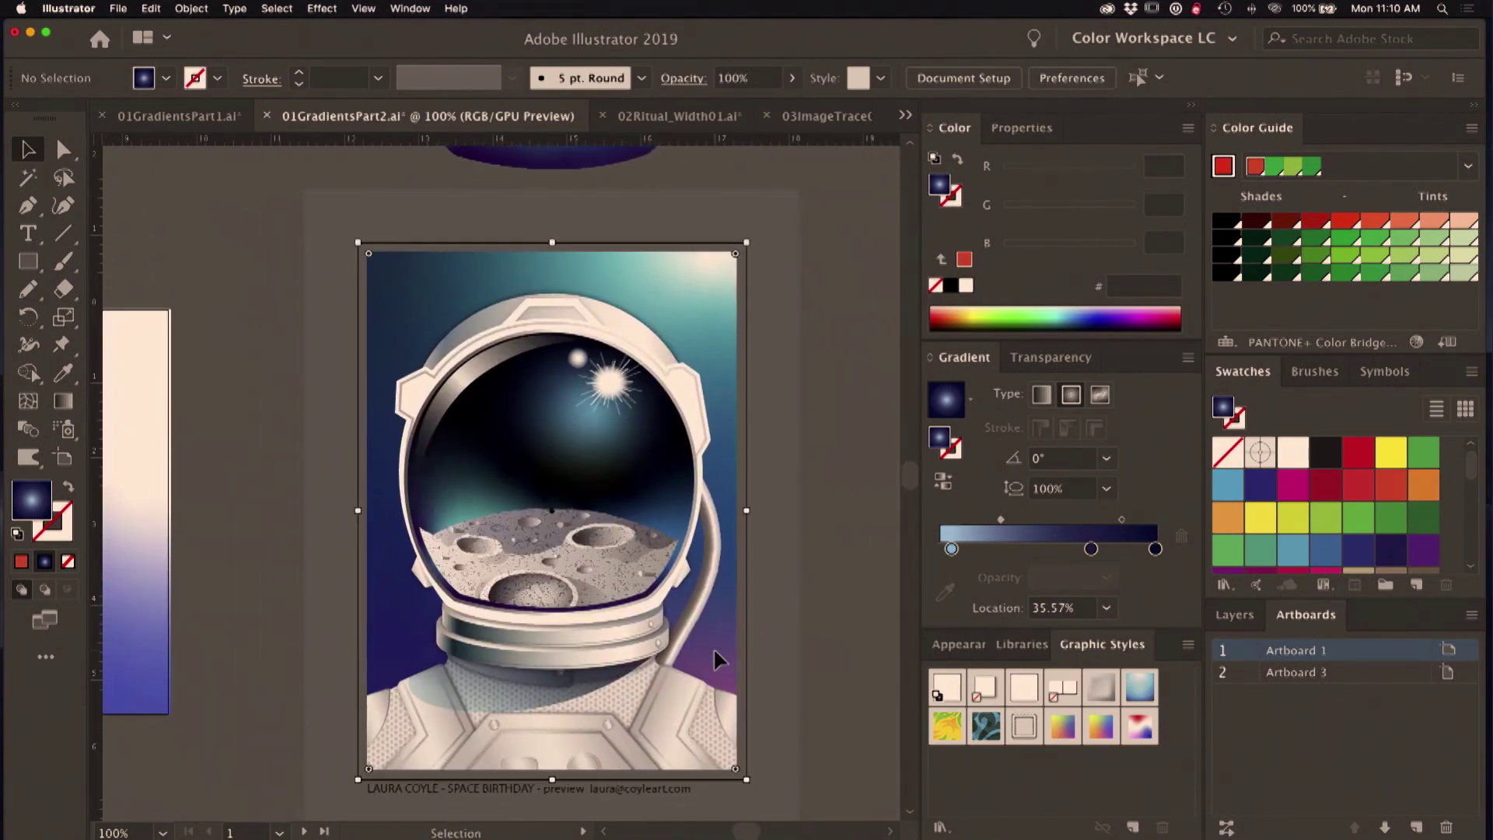
left_click(713, 647)
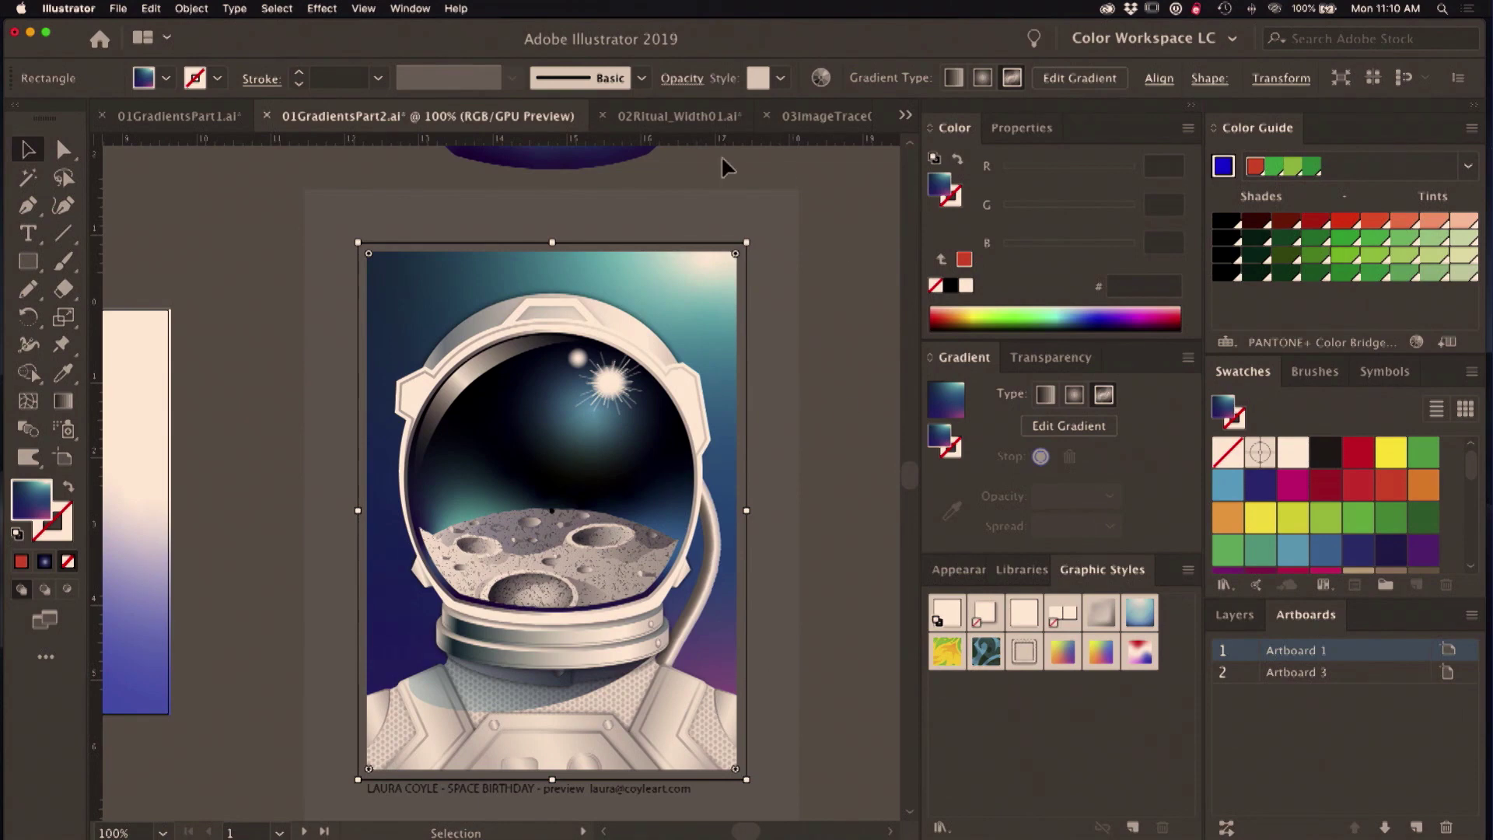
Step: Edit the background's freeform gradient in Points mode and move the teal point to a new spot
left_click(1054, 426)
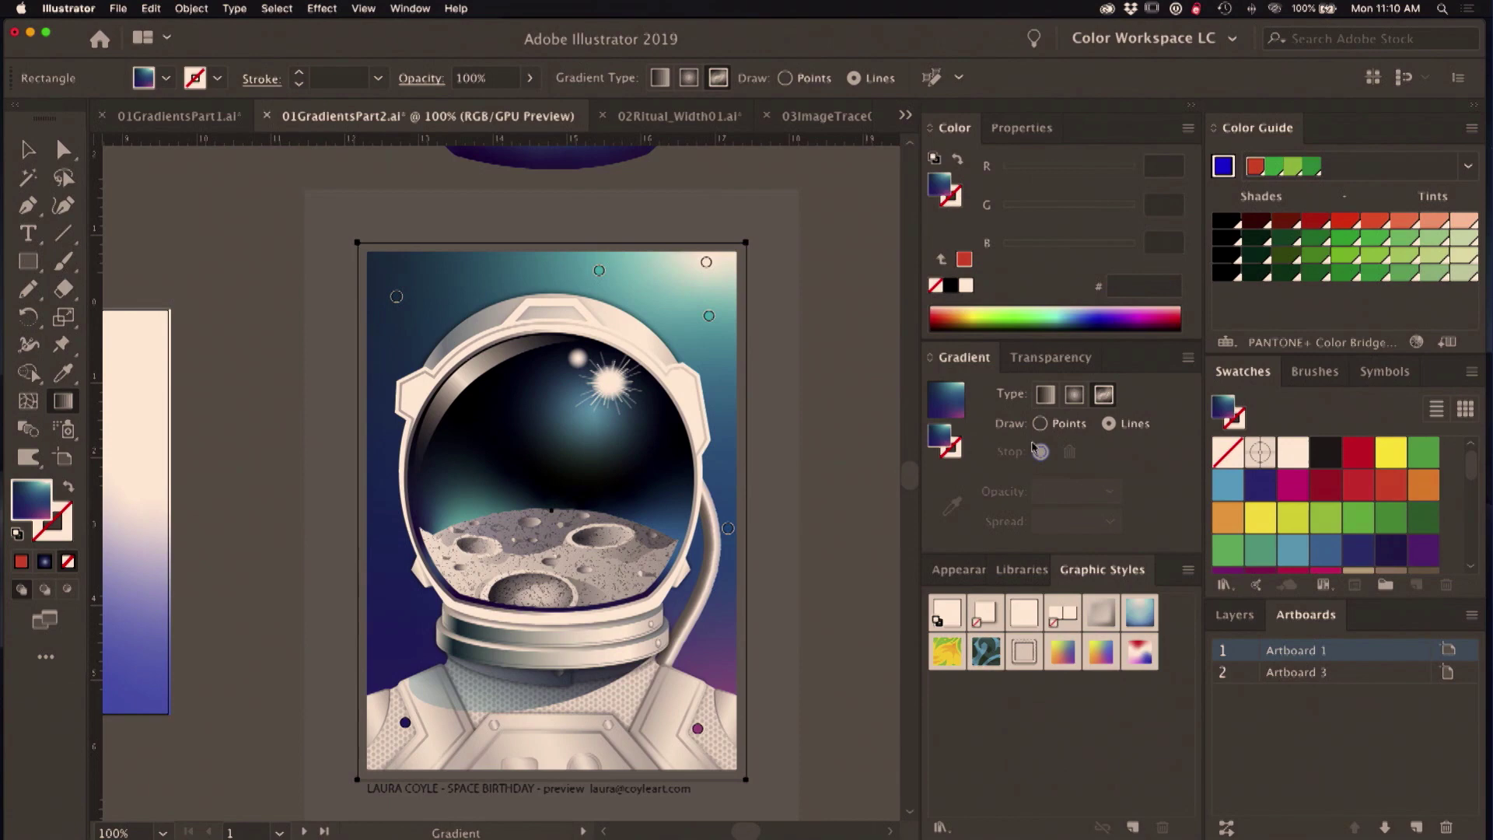
left_click(709, 316)
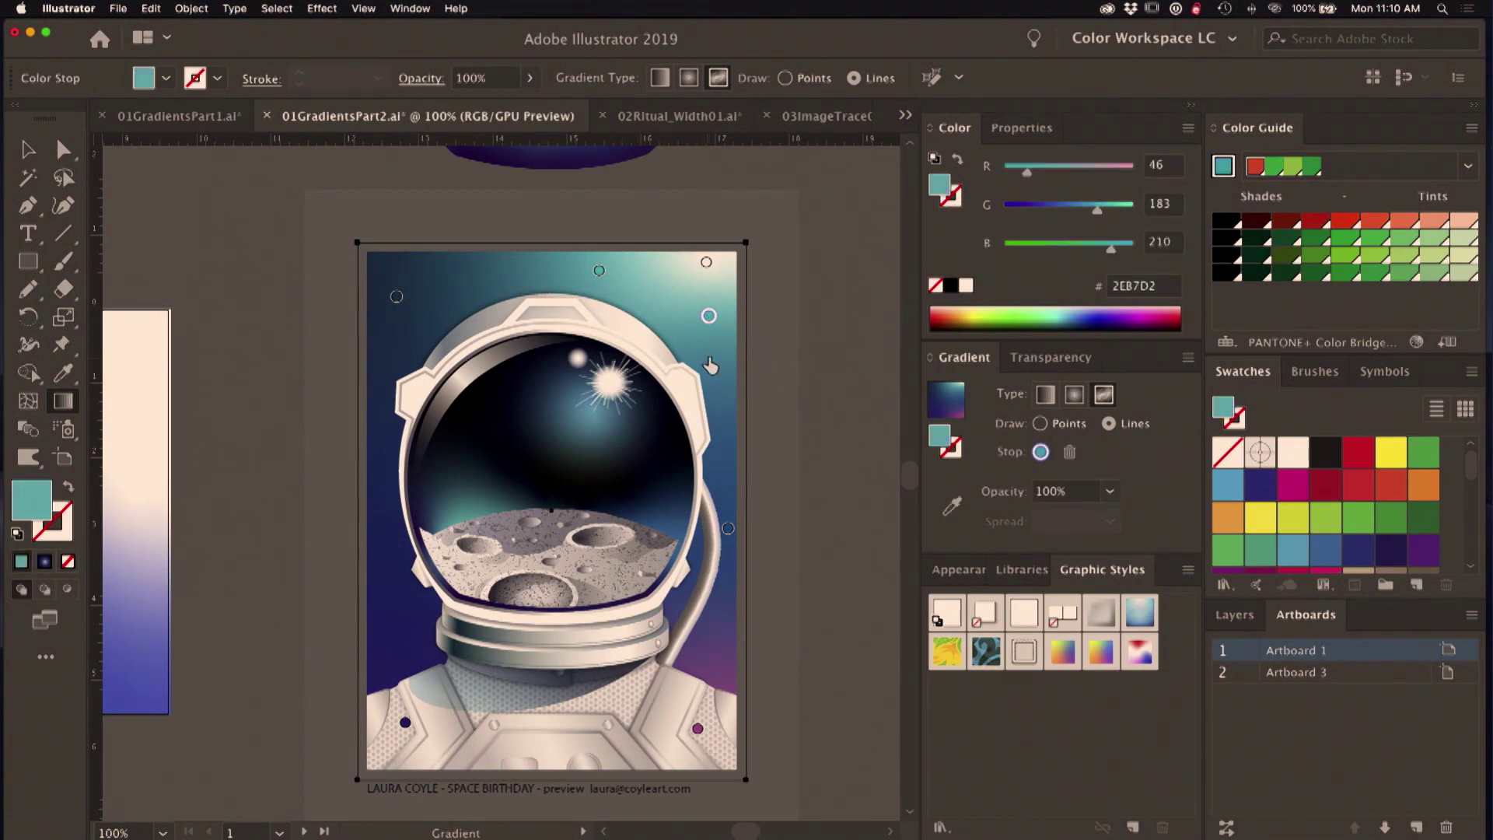
left_click(1040, 424)
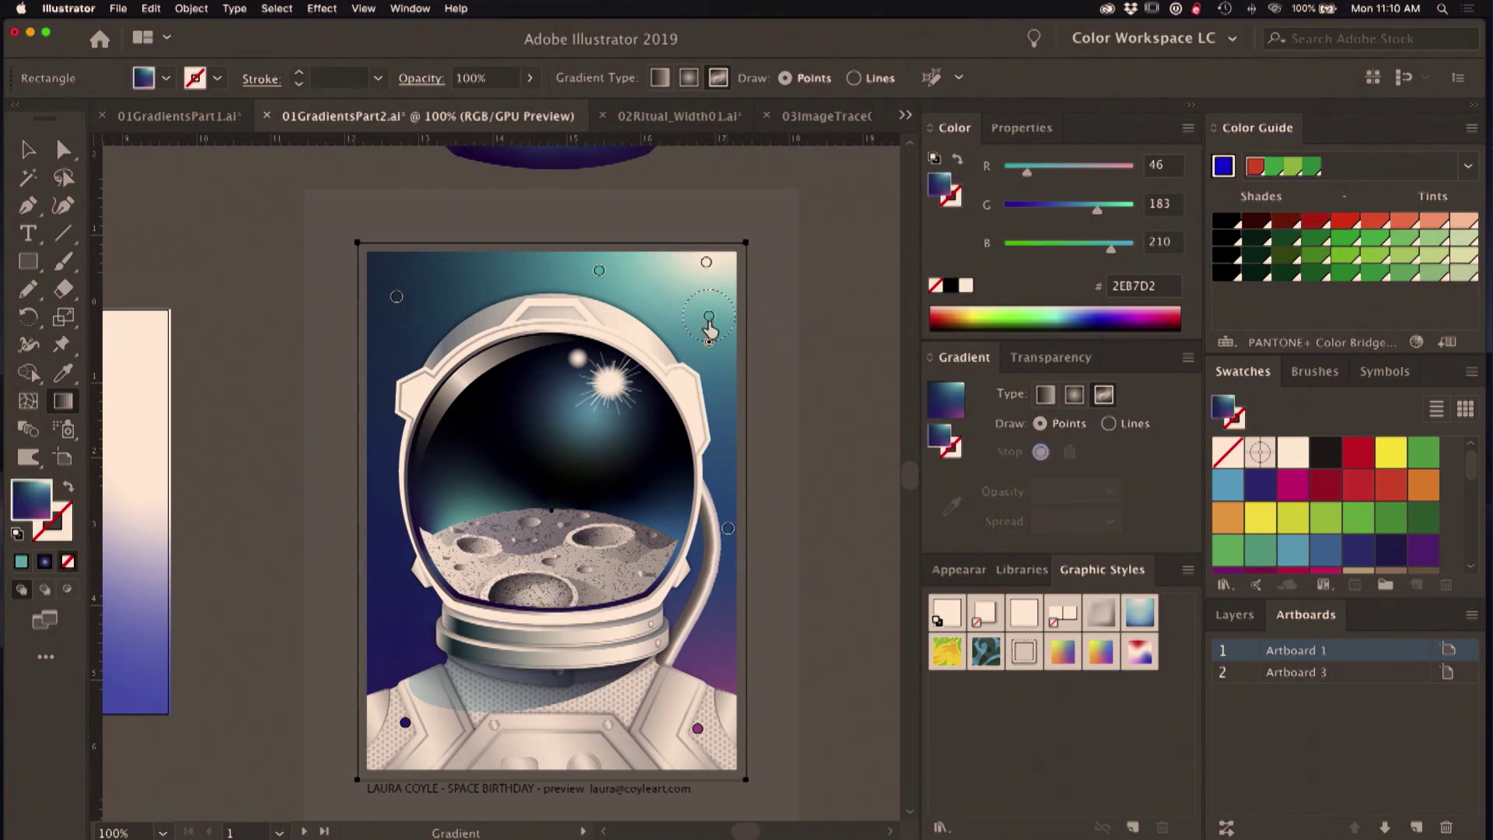
left_click_drag(709, 327, 715, 380)
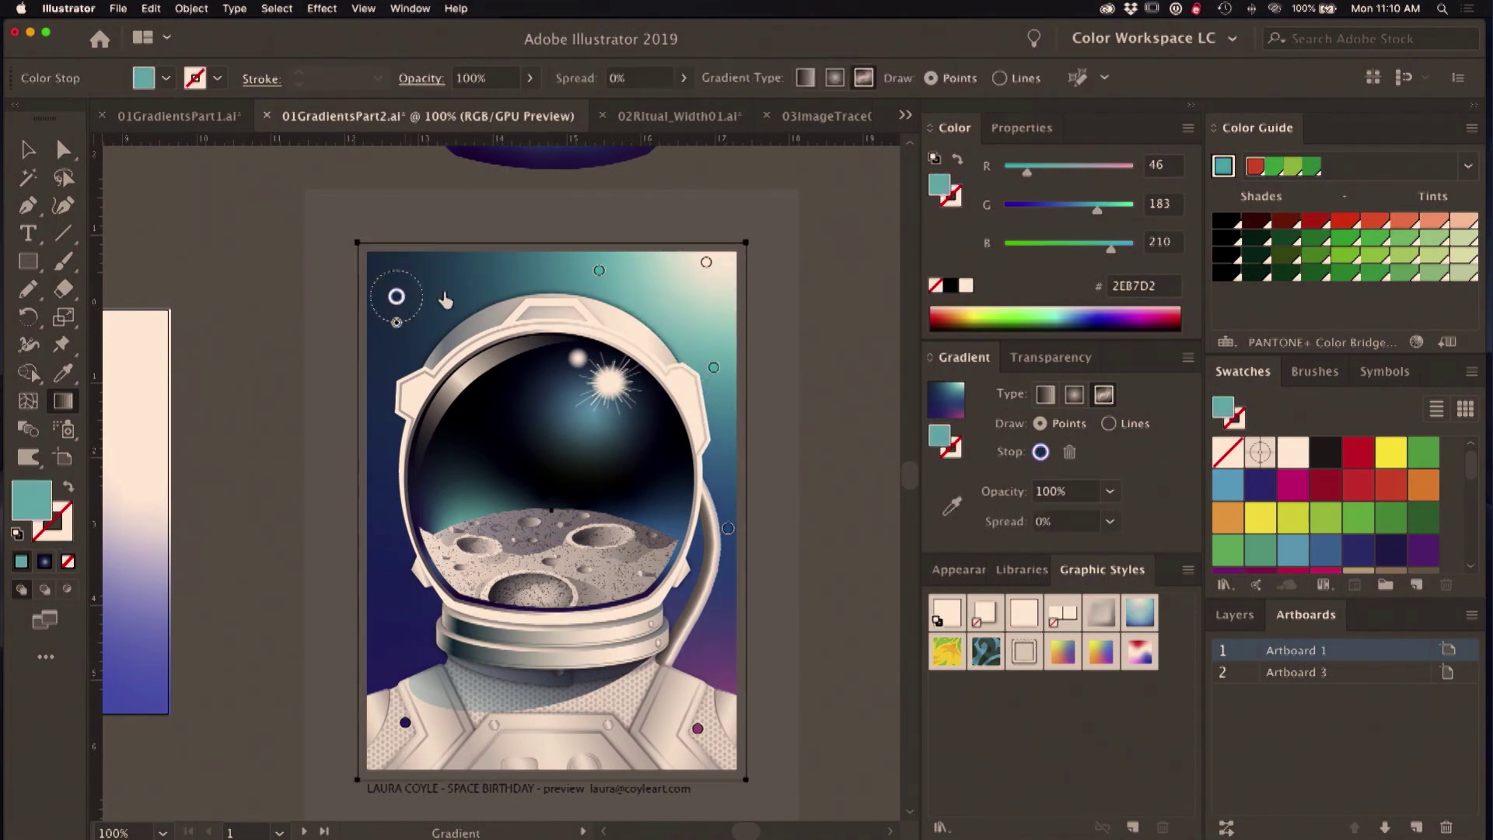
Step: Shift the top-left dark blue point right and move the purple point up the right side
left_click_drag(397, 297, 500, 290)
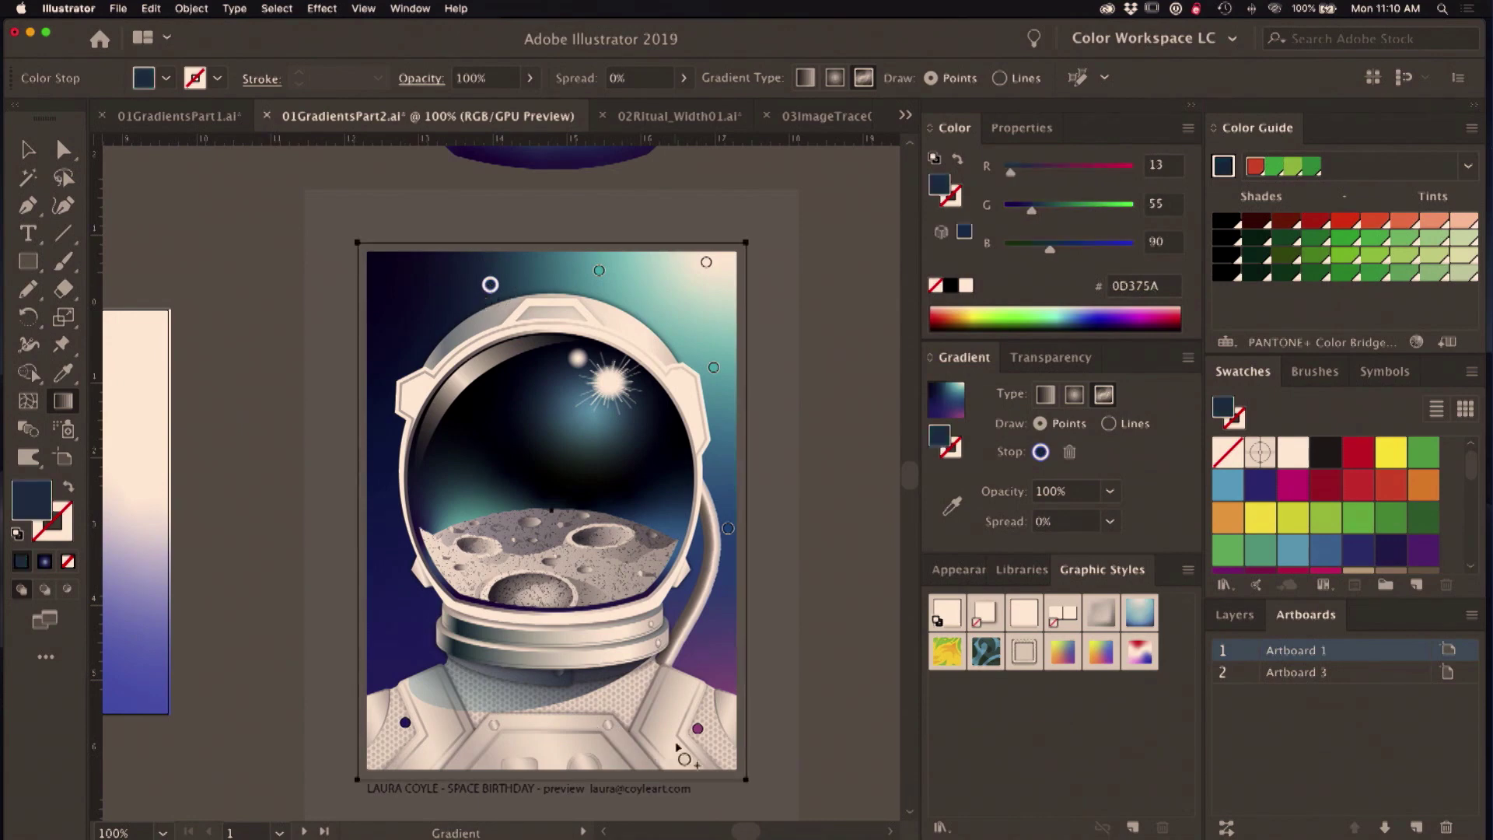
left_click_drag(697, 729, 712, 652)
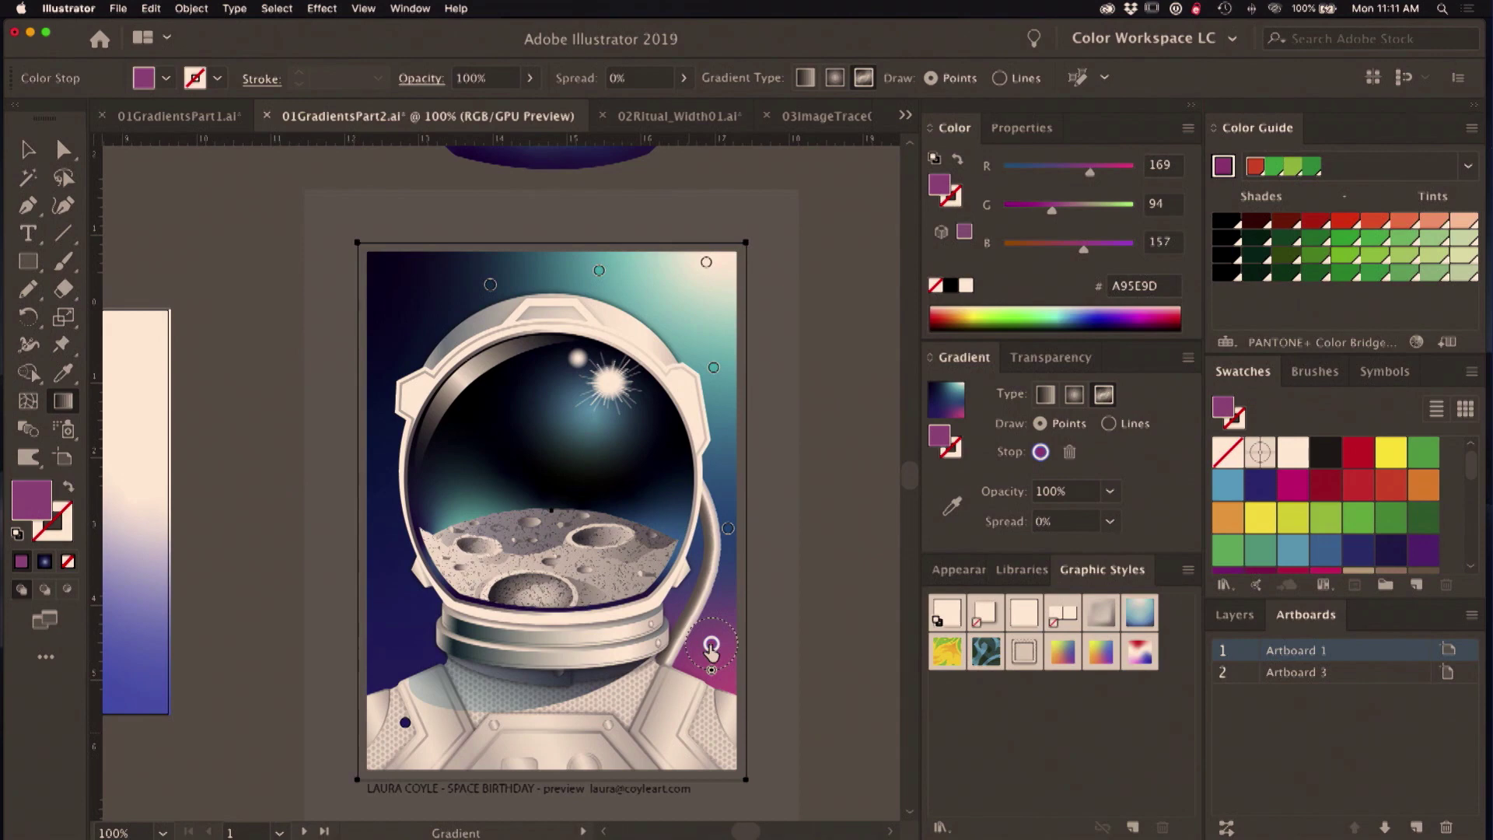
mouse_move(712, 652)
left_mouse_down()
mouse_move(688, 704)
mouse_move(713, 649)
left_mouse_up()
left_click_drag(833, 256, 839, 628)
left_click_drag(731, 553, 707, 404)
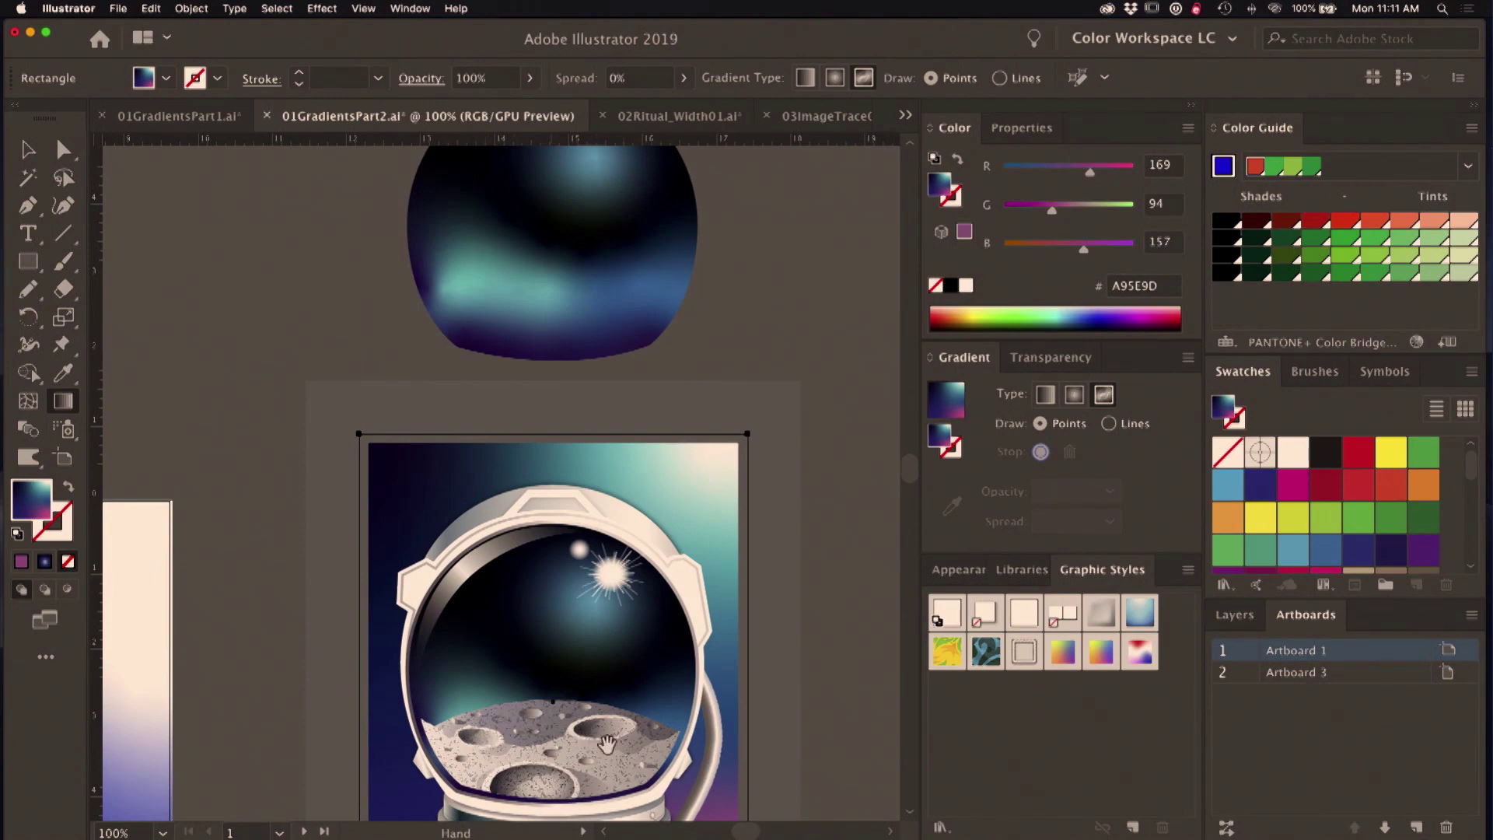
Step: Select the helmet visor shape and add a new freeform gradient point at its upper left
left_click_drag(779, 237, 777, 420)
left_click(684, 377)
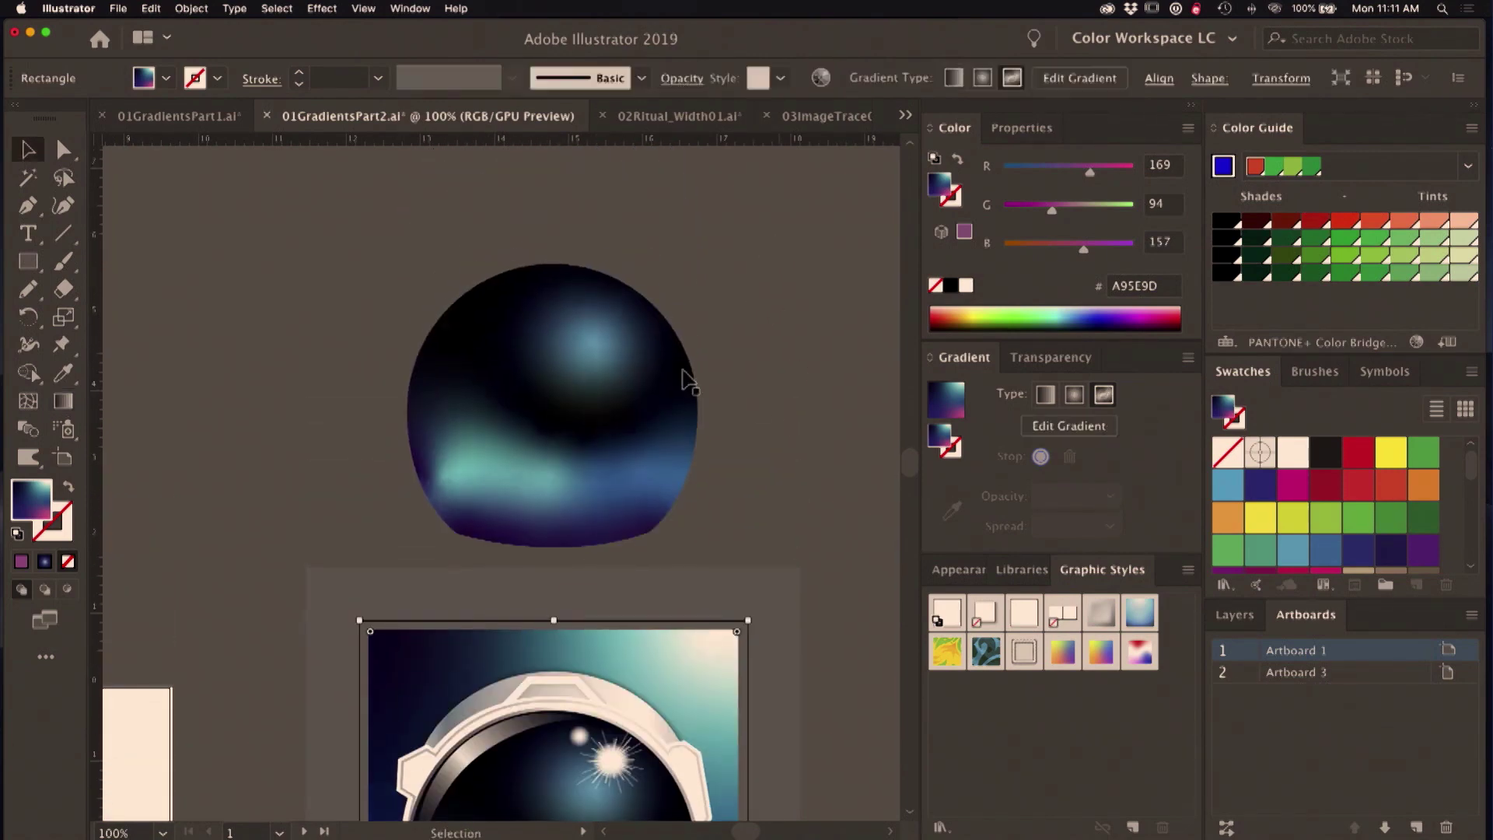
left_click(1068, 425)
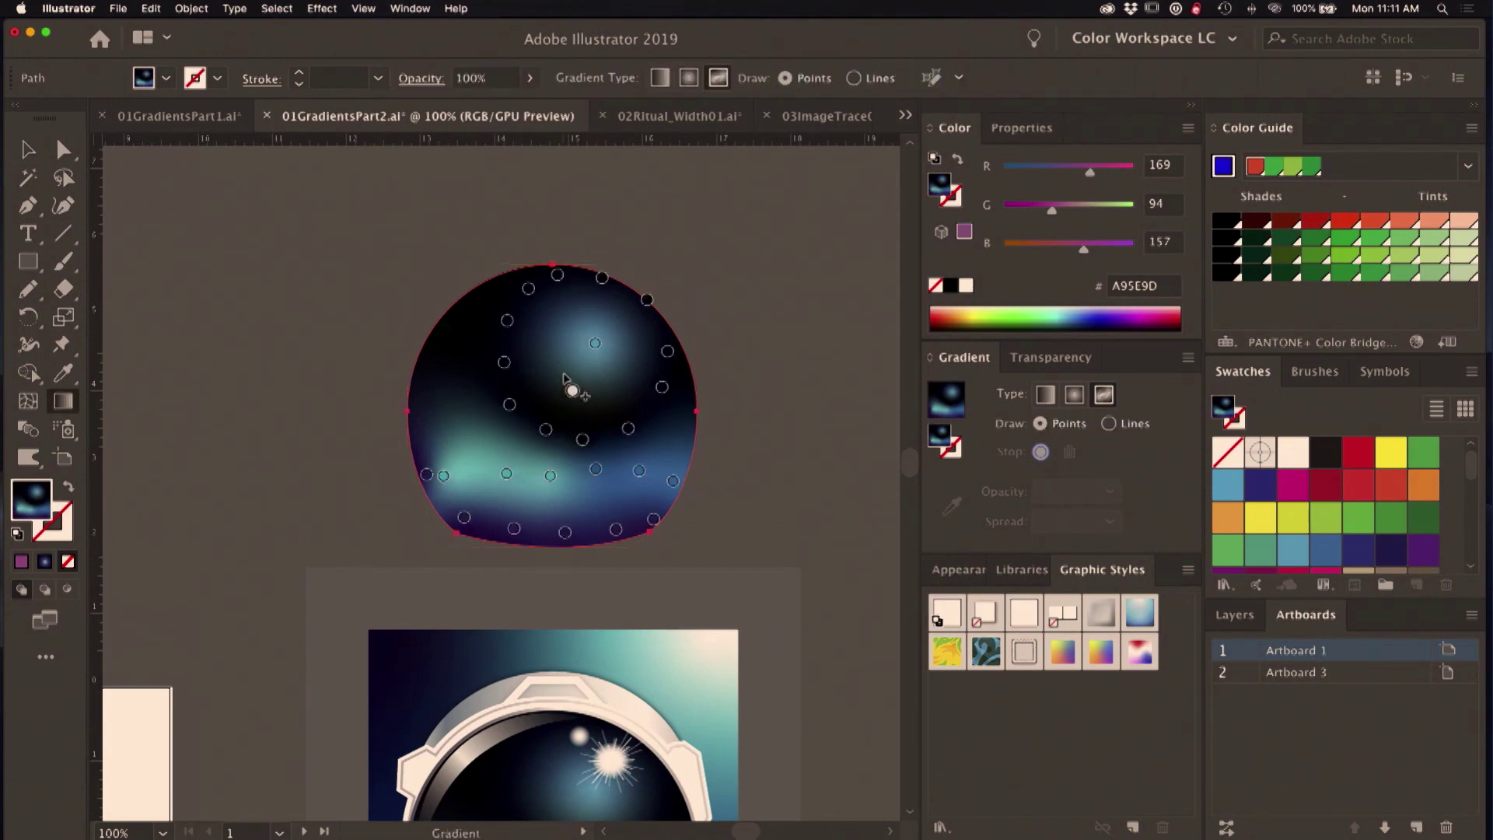
left_click(528, 288)
key("v")
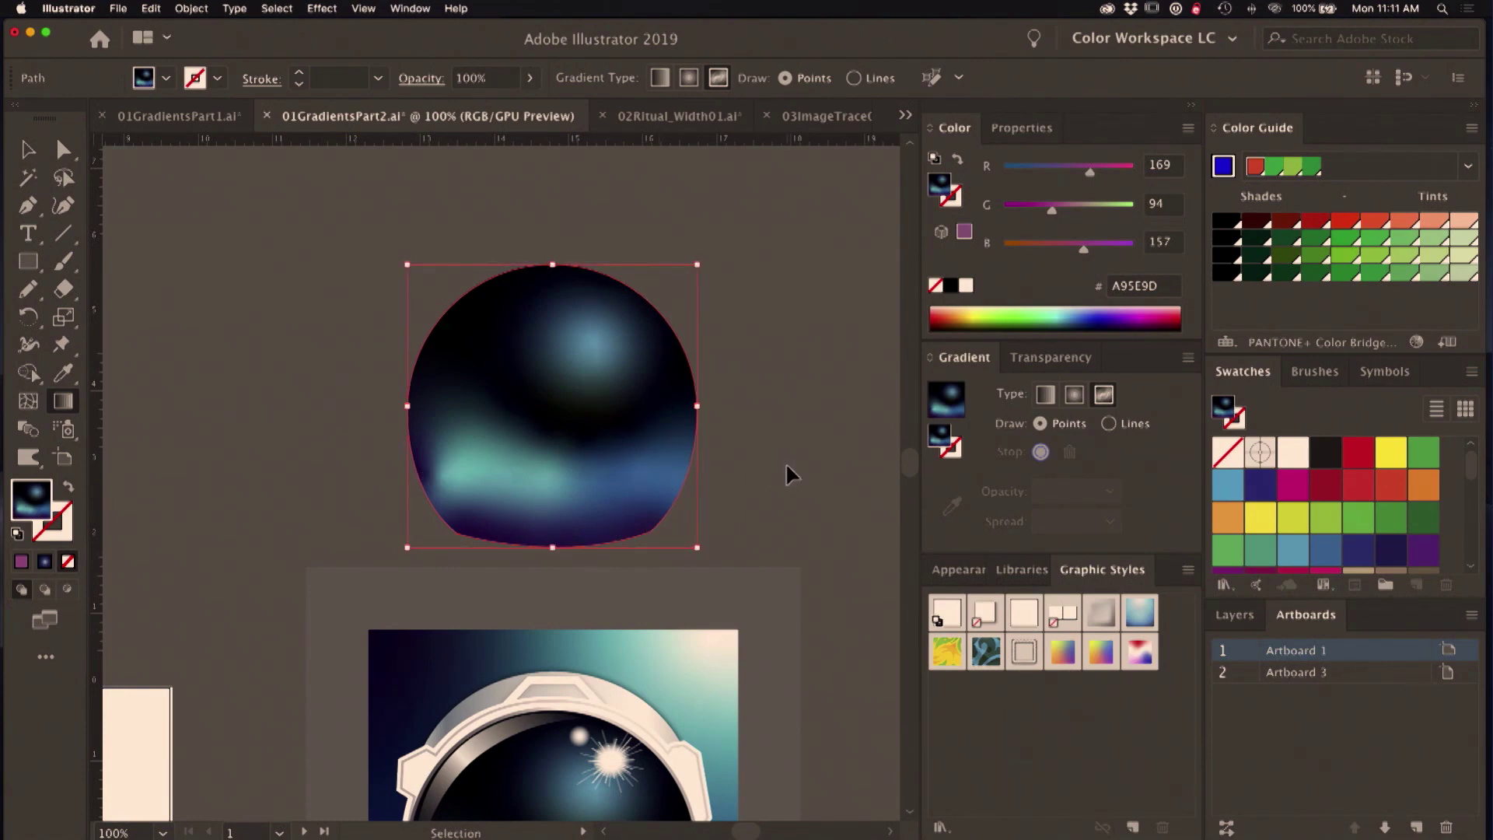
key("g")
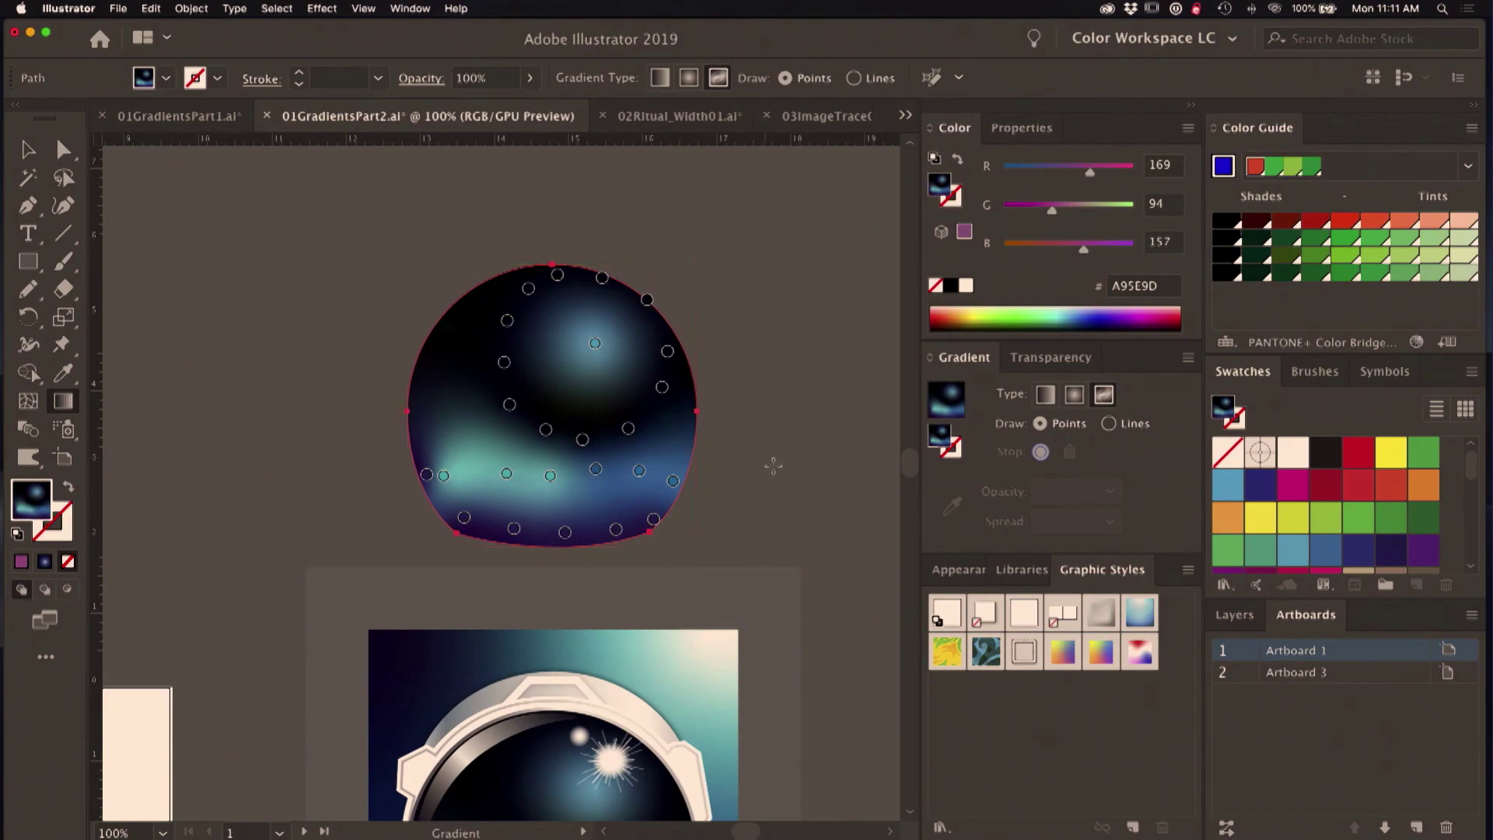